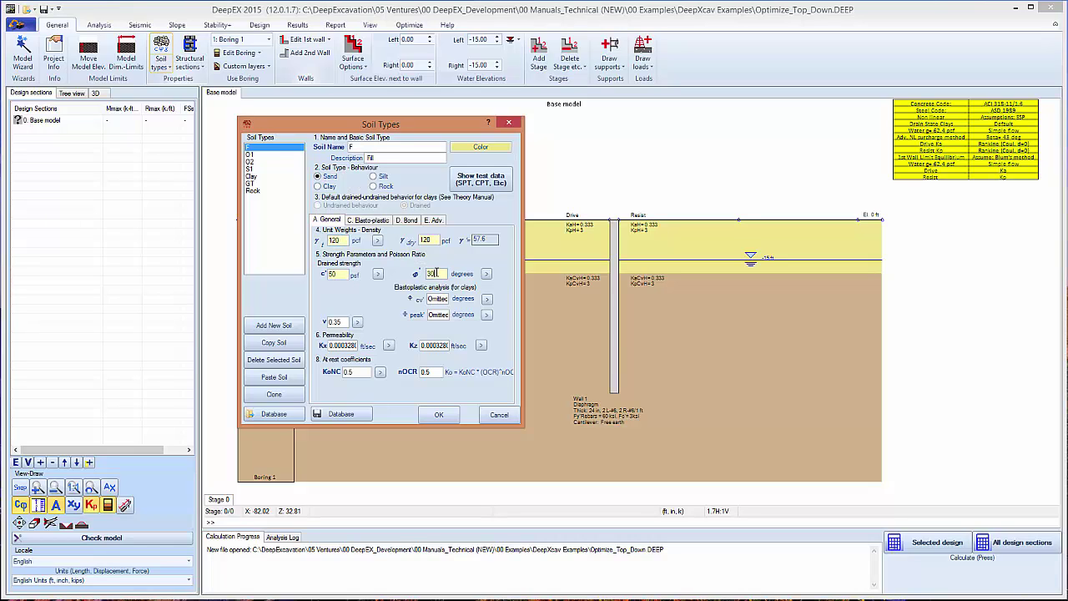
Step: Review the fill soil's elasto-plastic parameters and the Clay's φcv' friction angle
click(370, 221)
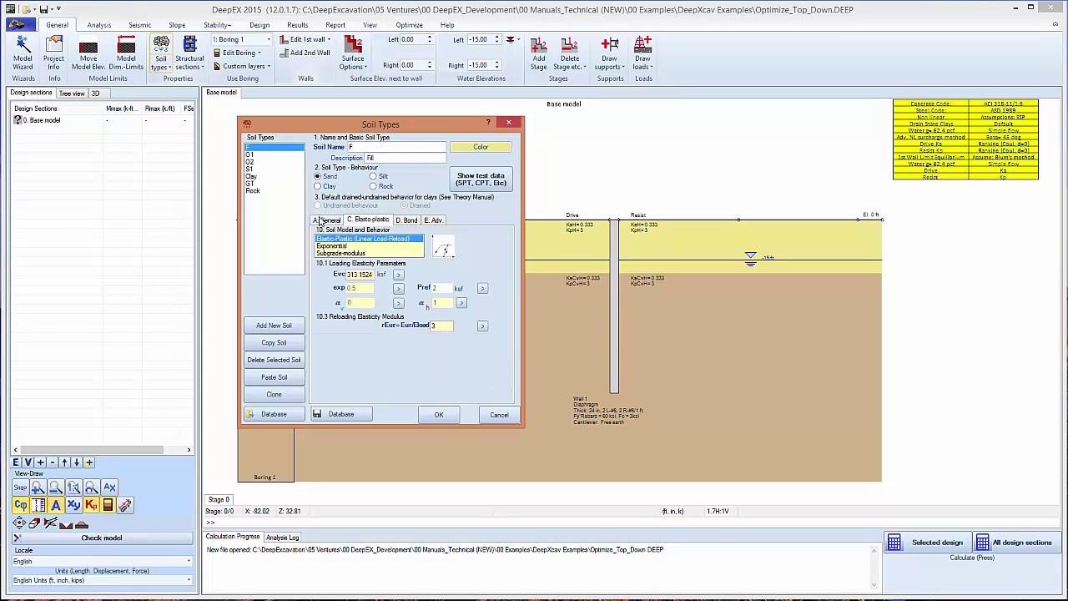
click(257, 177)
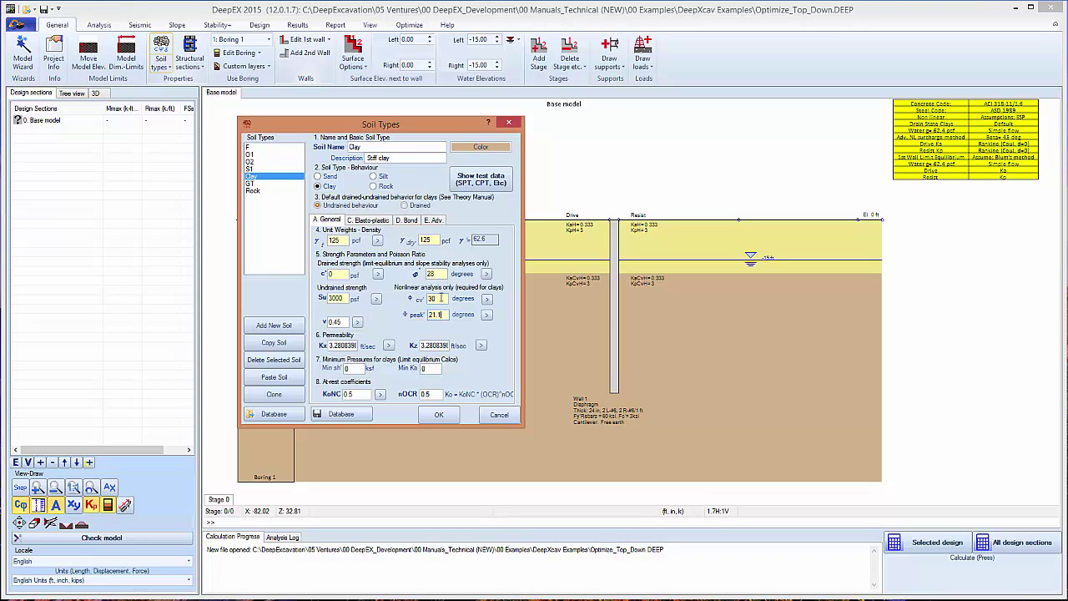
double_click(429, 298)
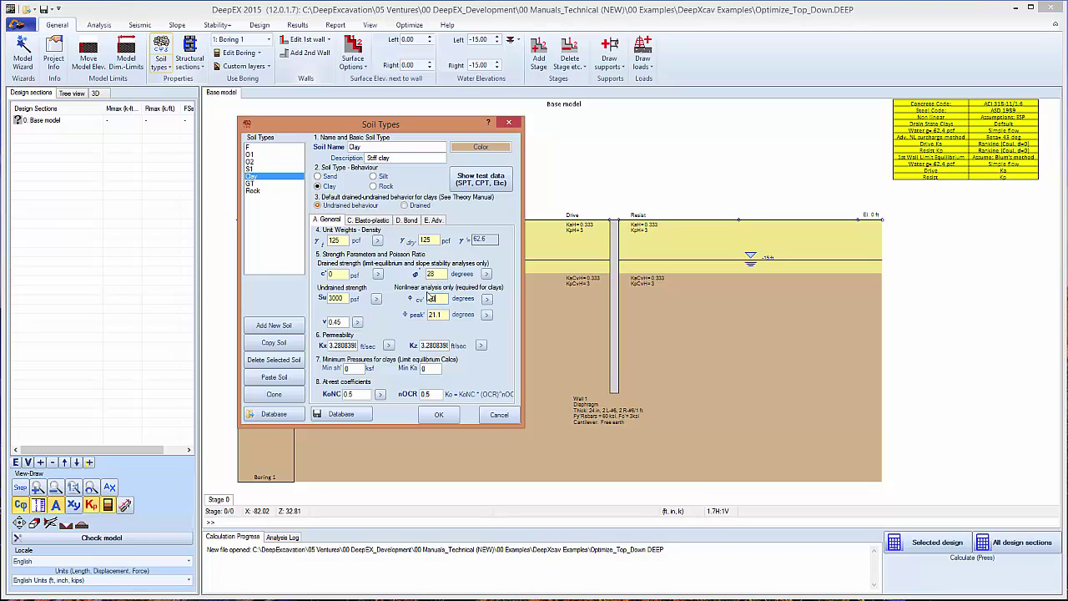
click(439, 414)
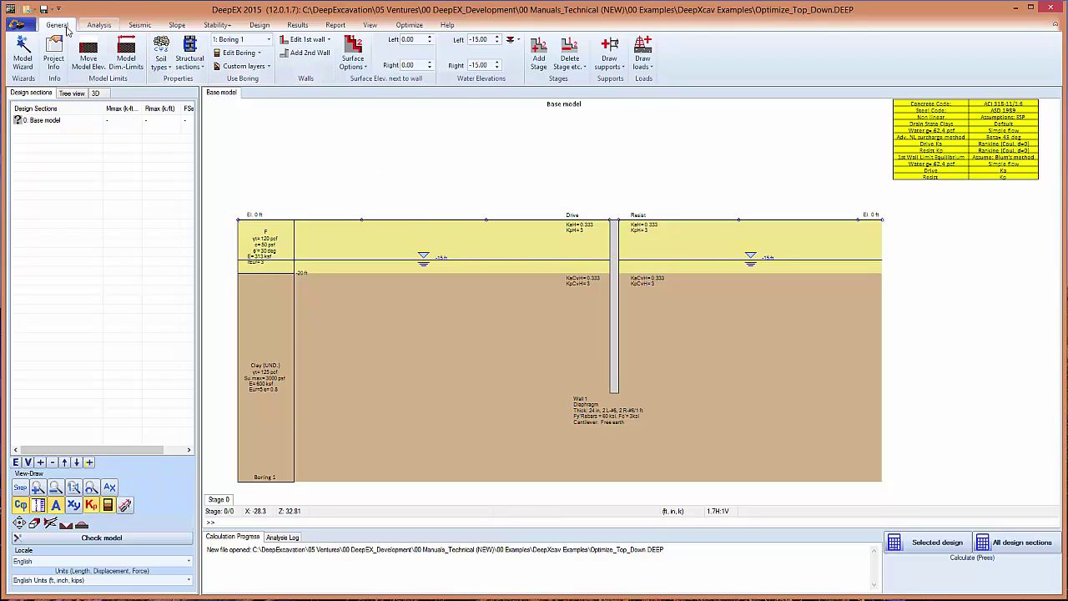
Step: Add a second wall, Right wall at x = 60 ft, keeping the Left wall section
click(304, 55)
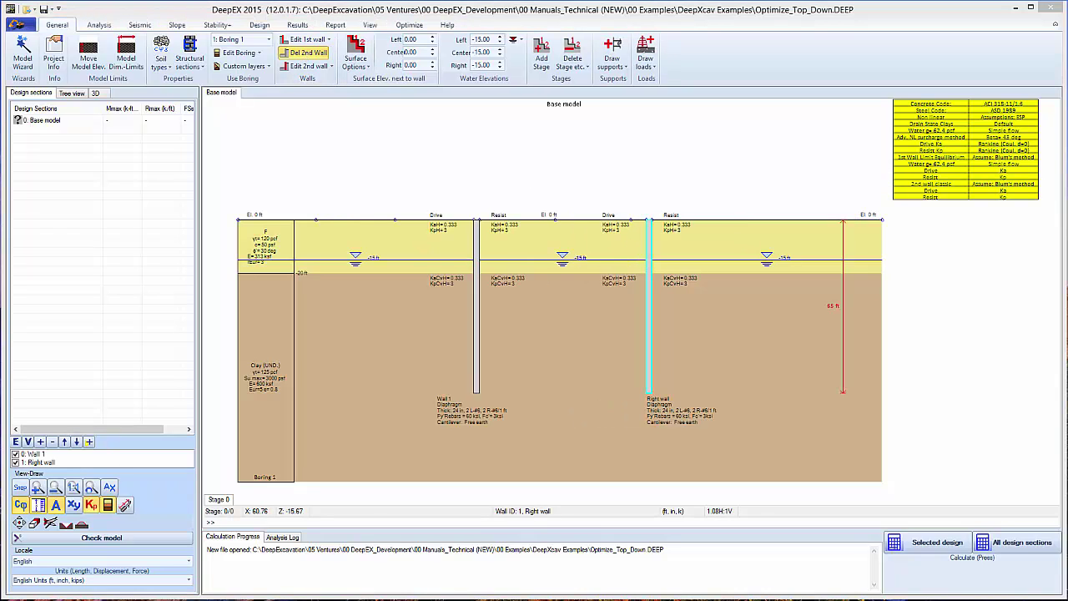
double_click(649, 317)
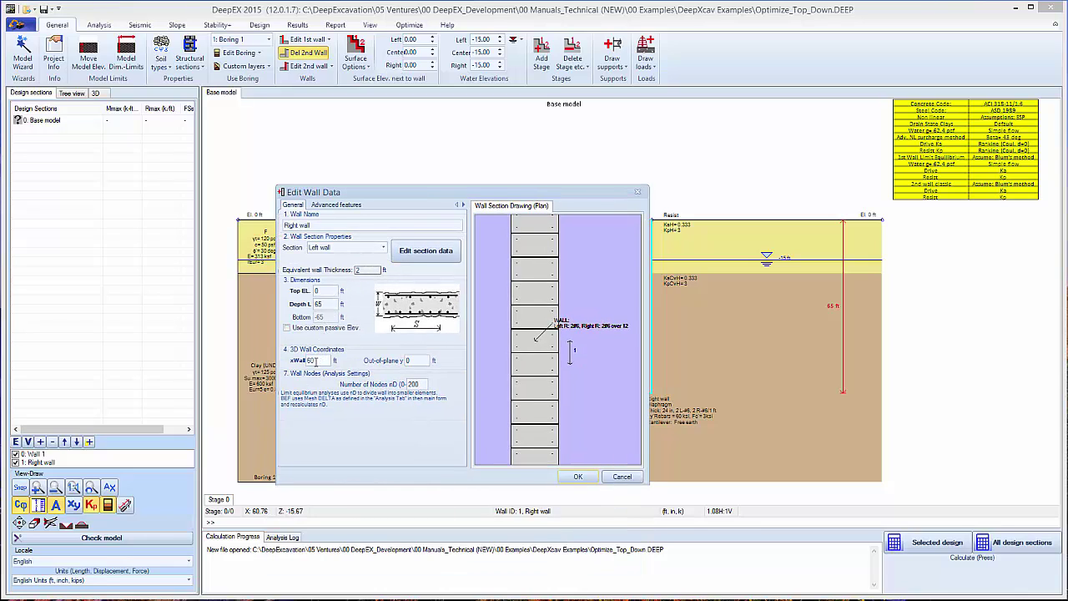
click(316, 361)
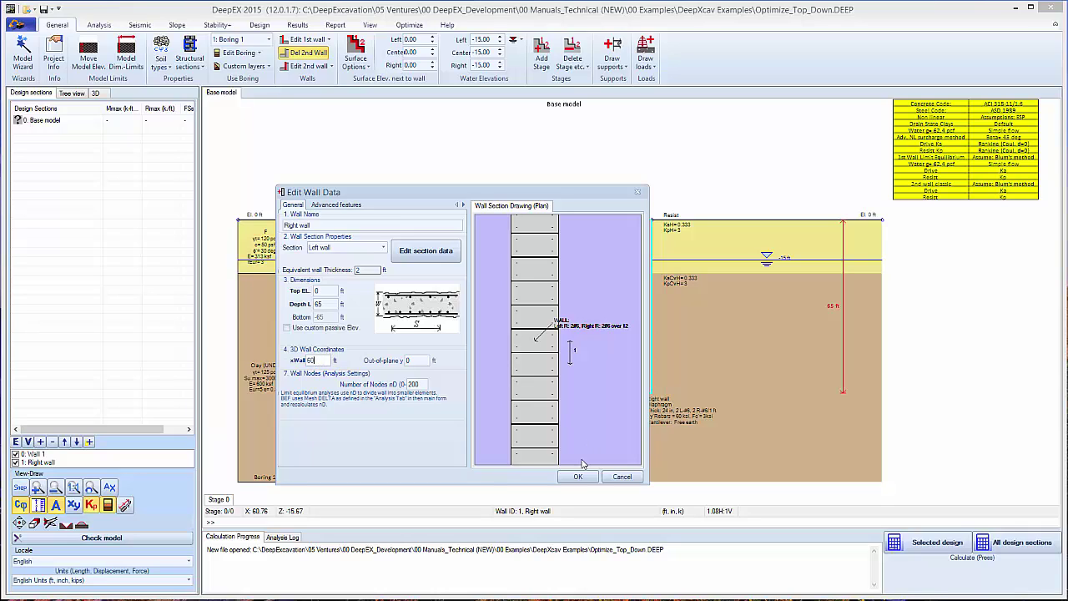
click(383, 250)
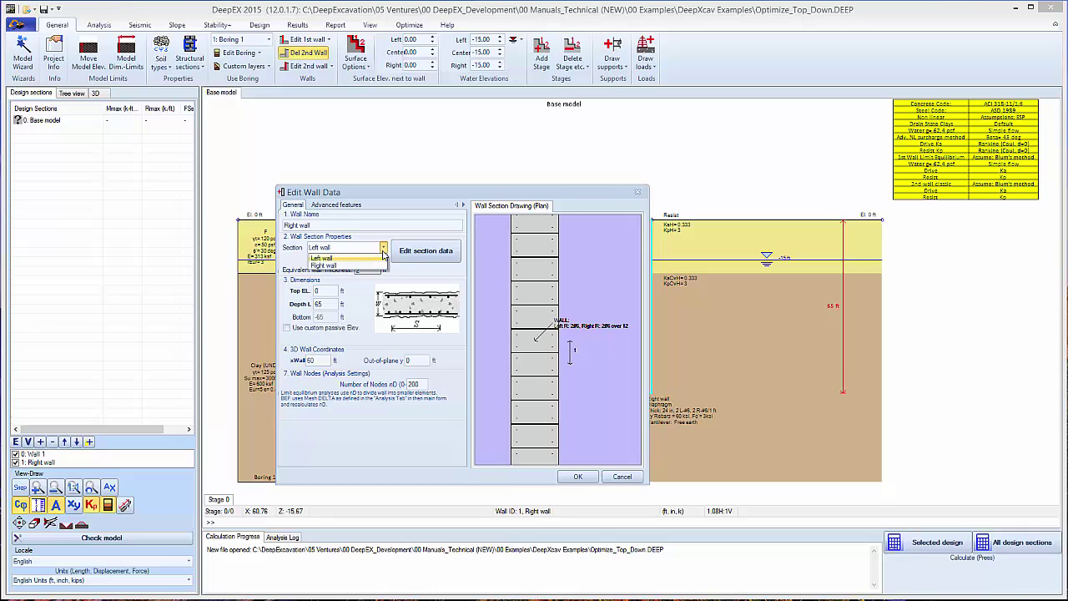
click(386, 248)
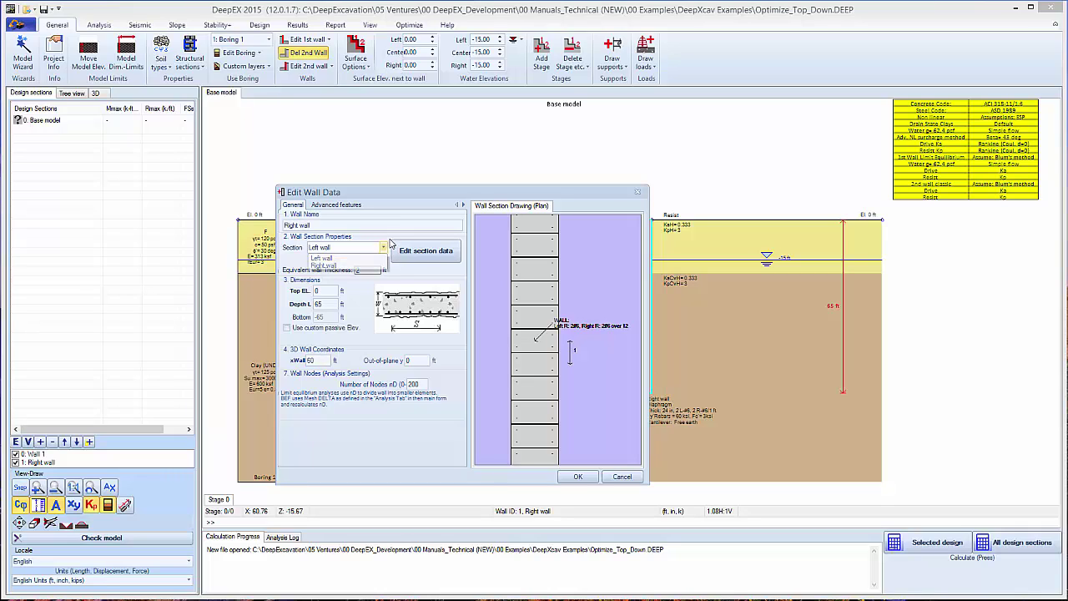
click(579, 476)
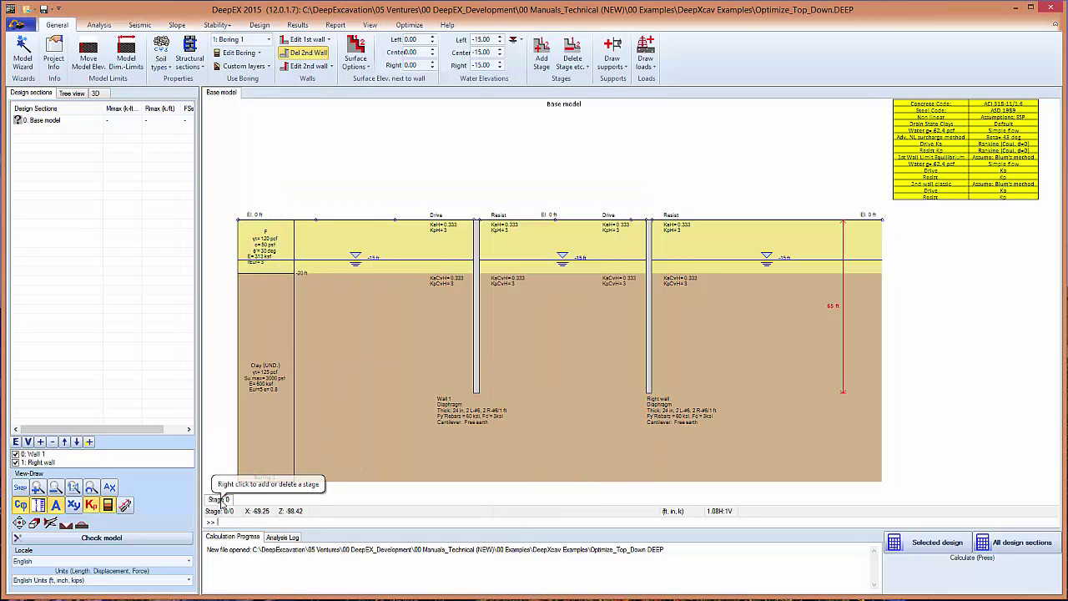
Step: Add Stage 1 and set the center surface elevation to 2 ft
right_click(222, 501)
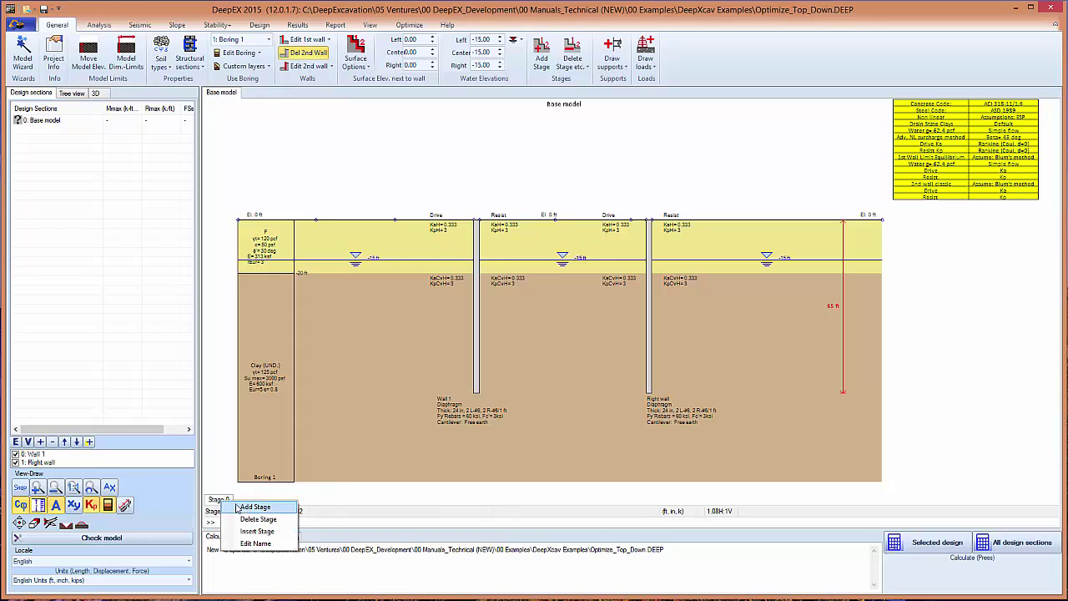
click(250, 507)
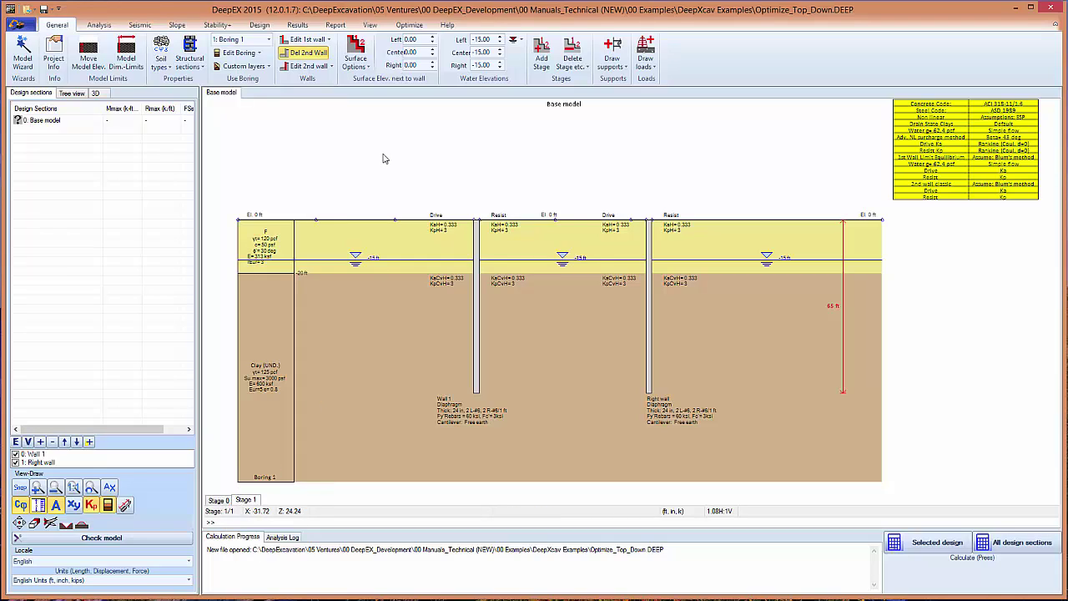
double_click(417, 55)
text(2)
key(Return)
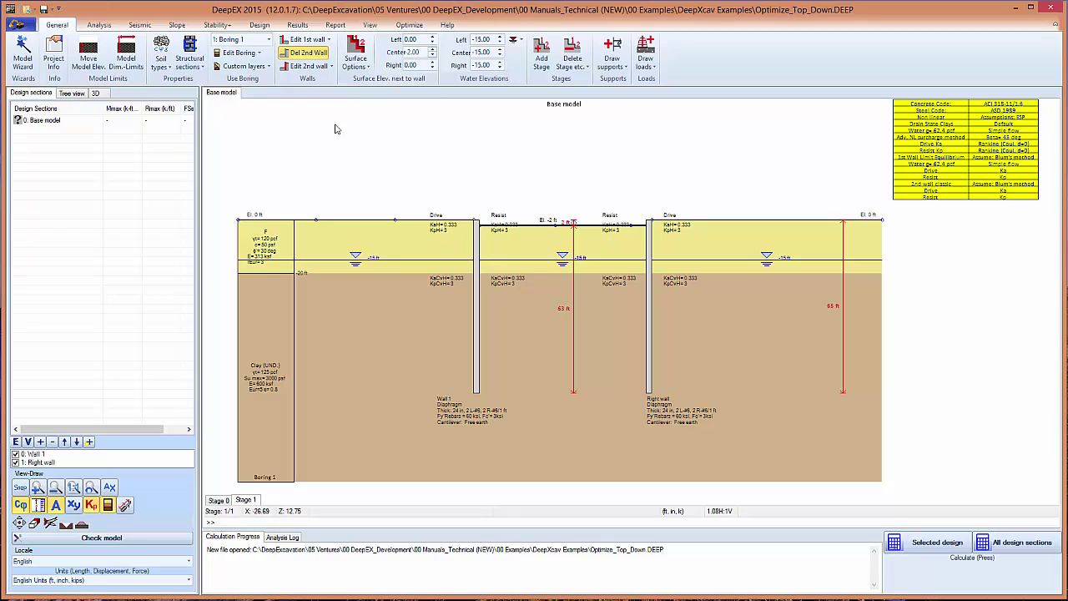
click(192, 67)
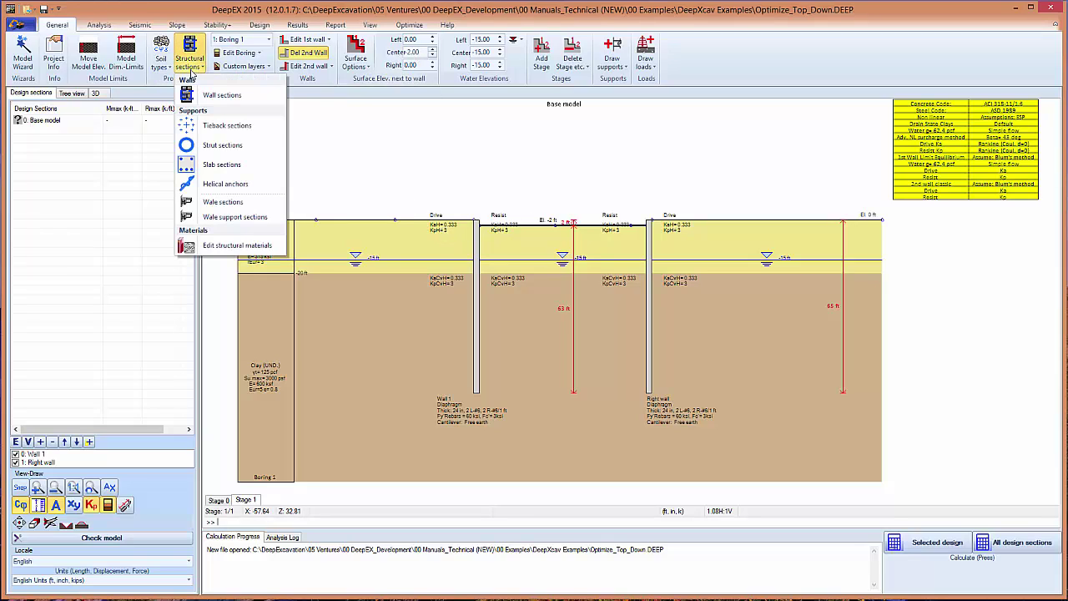
click(213, 165)
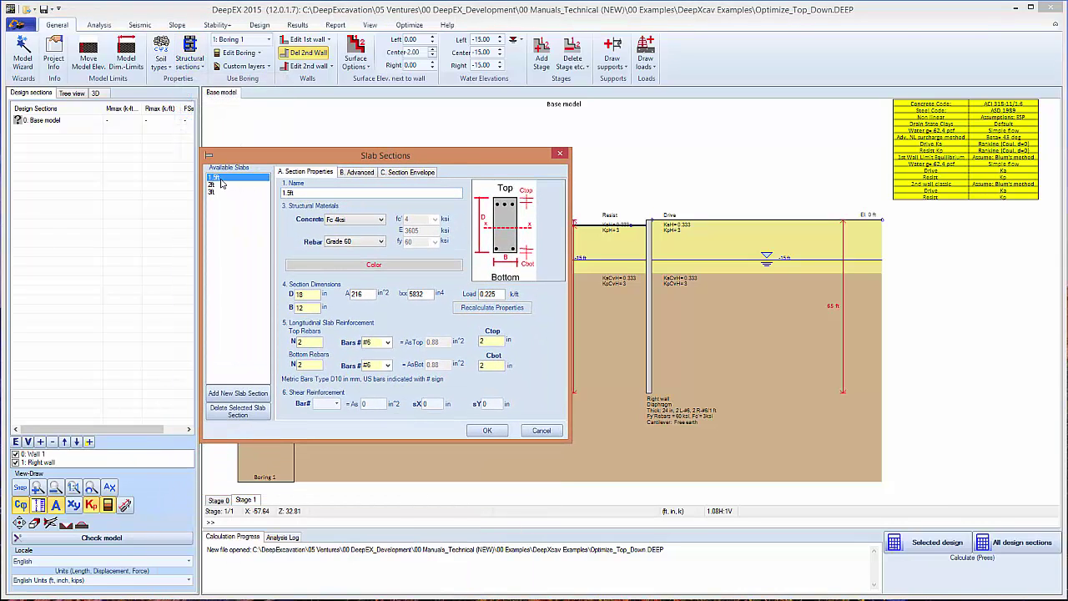
click(215, 185)
click(215, 192)
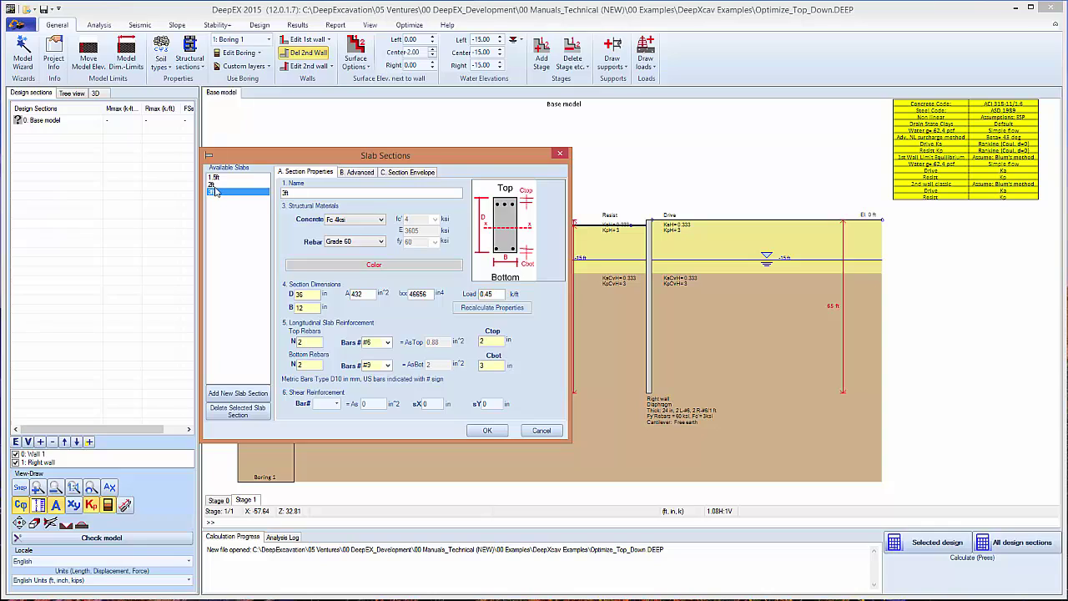
click(220, 178)
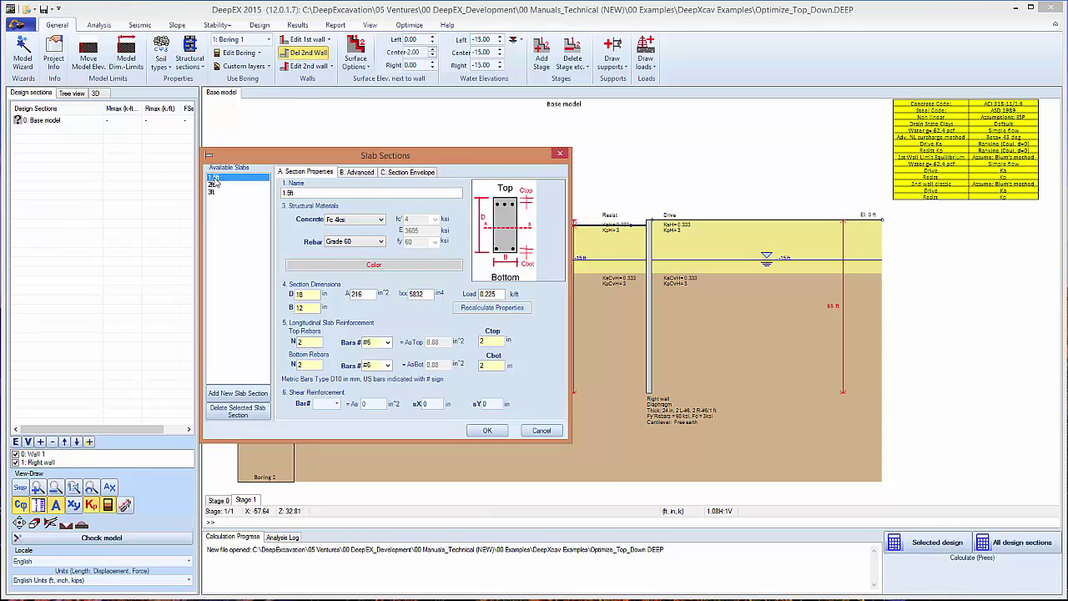
click(214, 186)
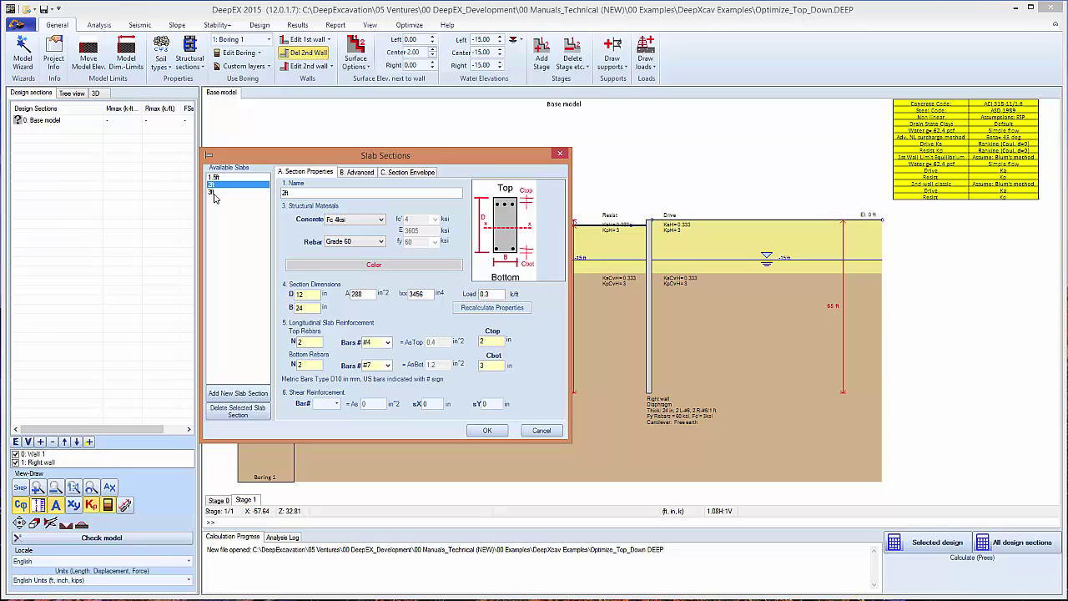
click(215, 193)
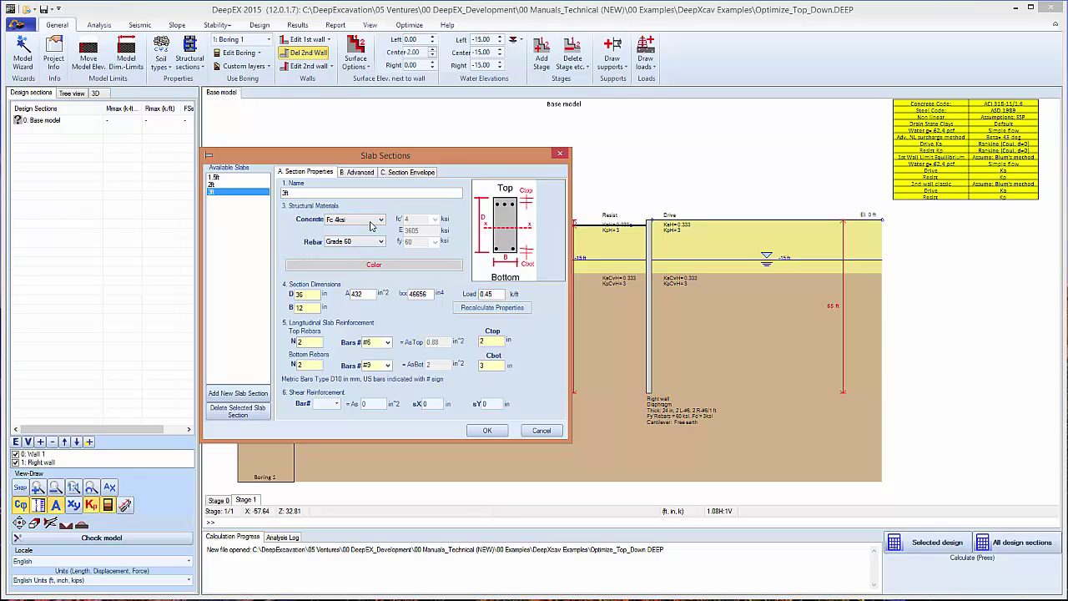
click(229, 177)
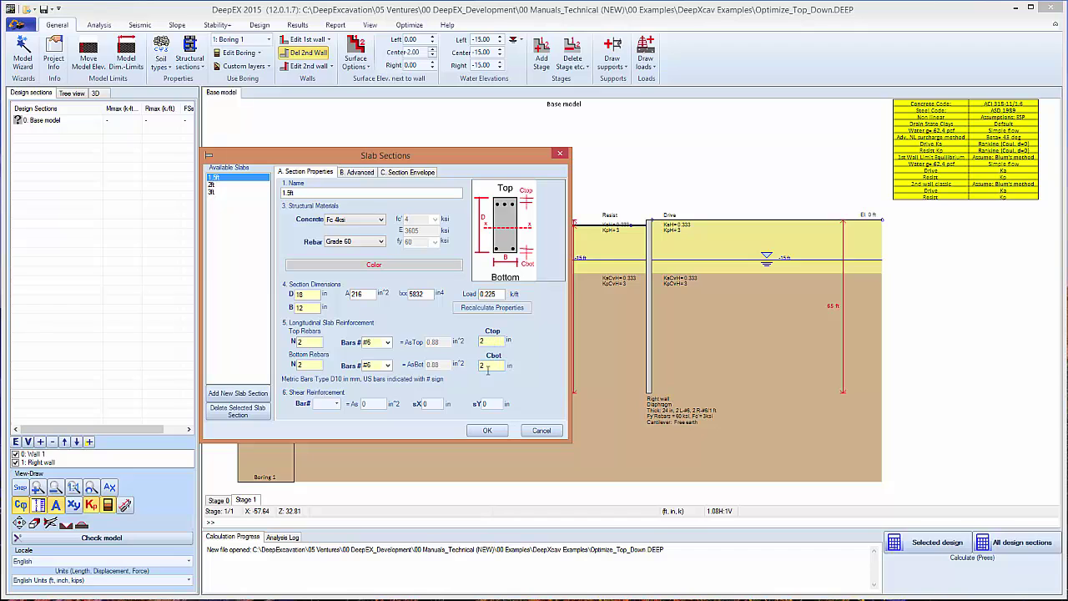
click(486, 431)
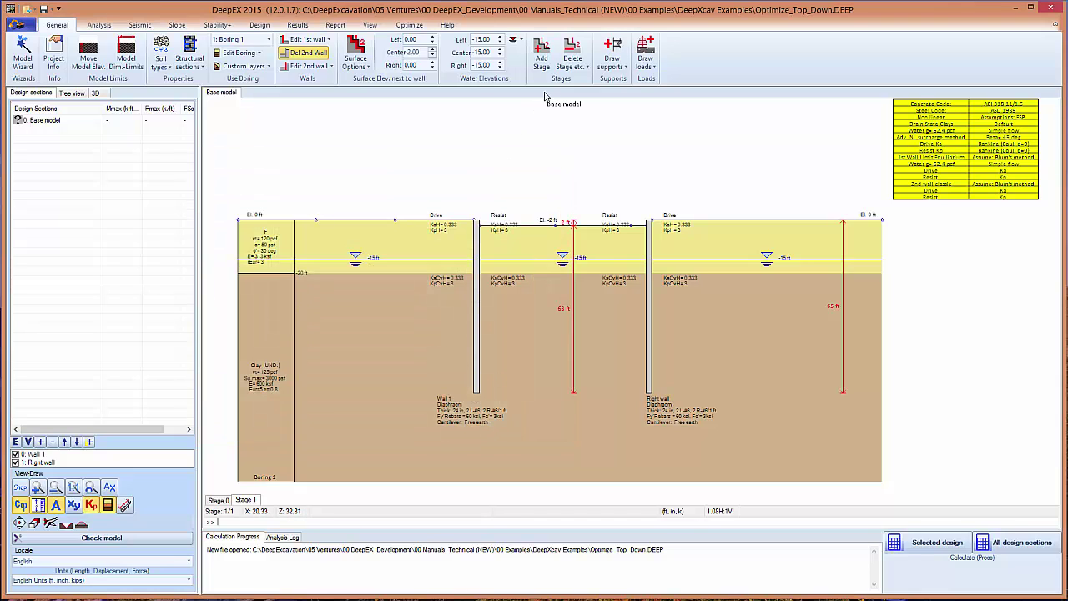
Step: Add a new Stage 2 after Stage 1 and make it active
click(621, 70)
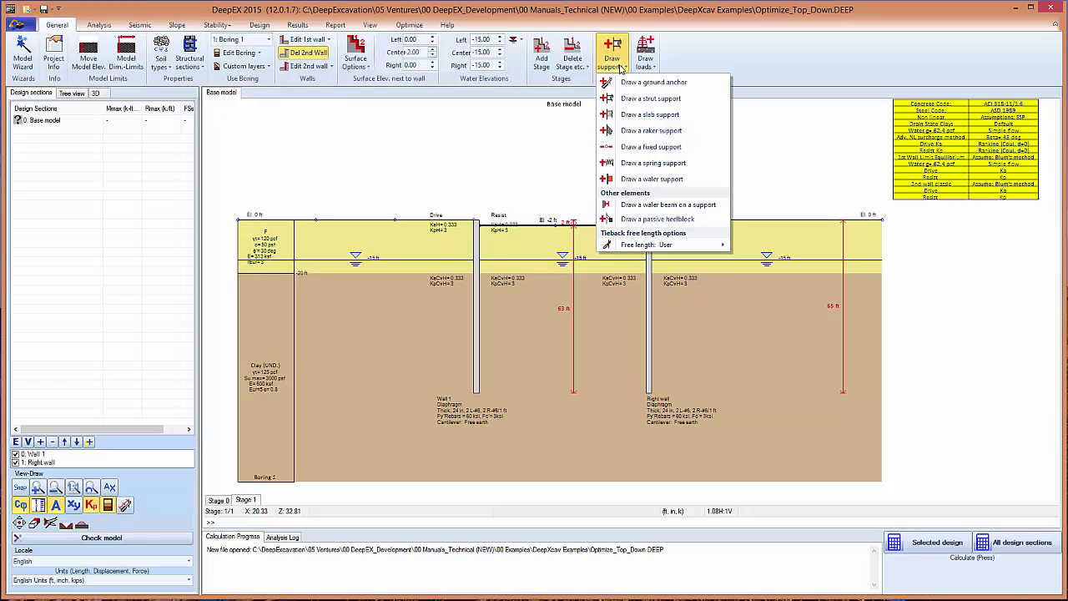
key(Escape)
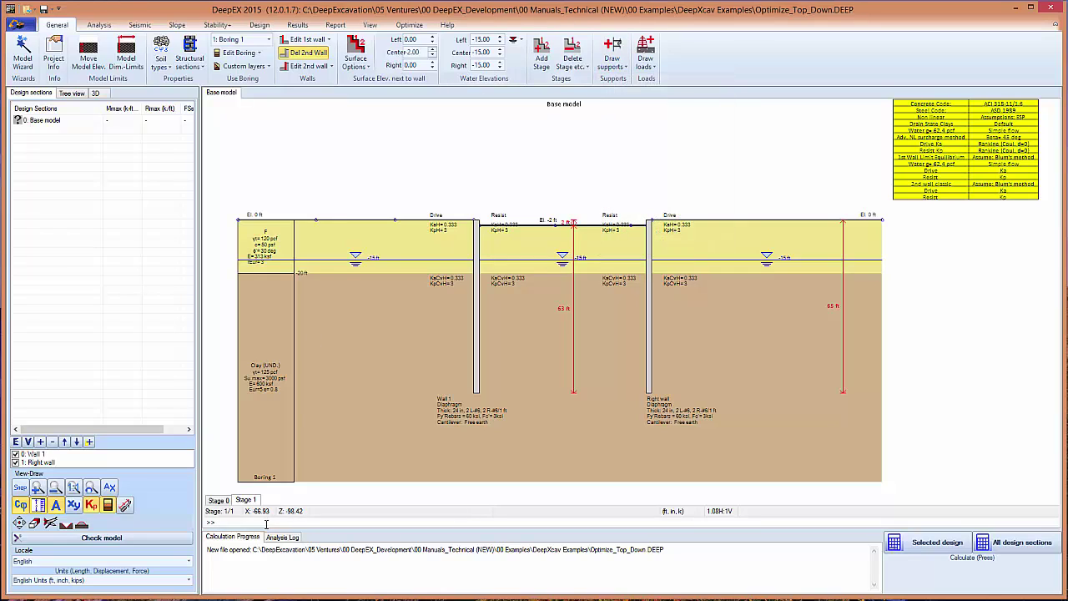
right_click(253, 501)
click(272, 509)
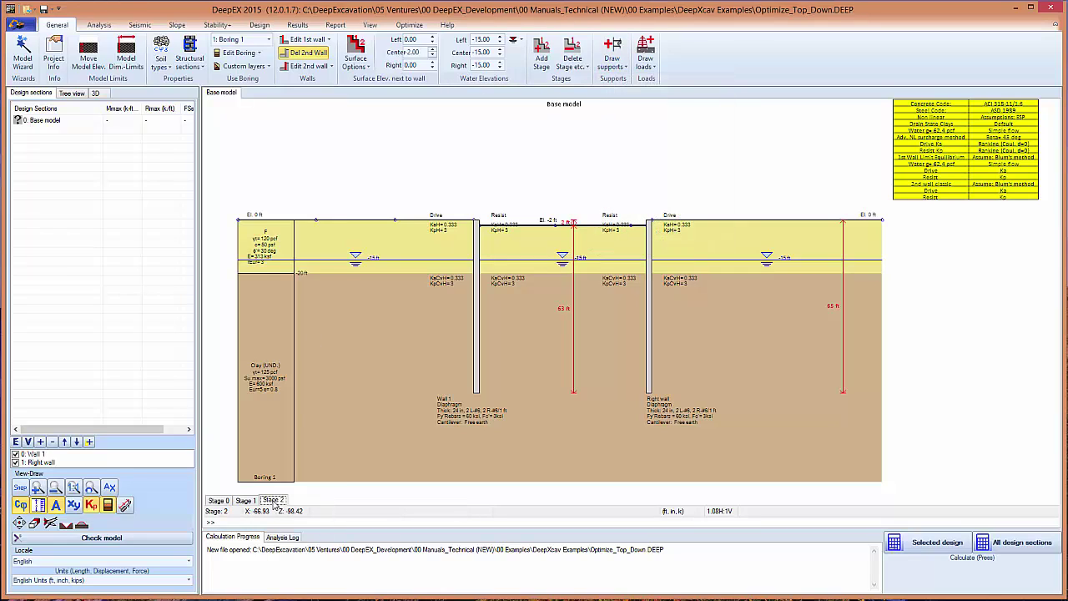
click(278, 503)
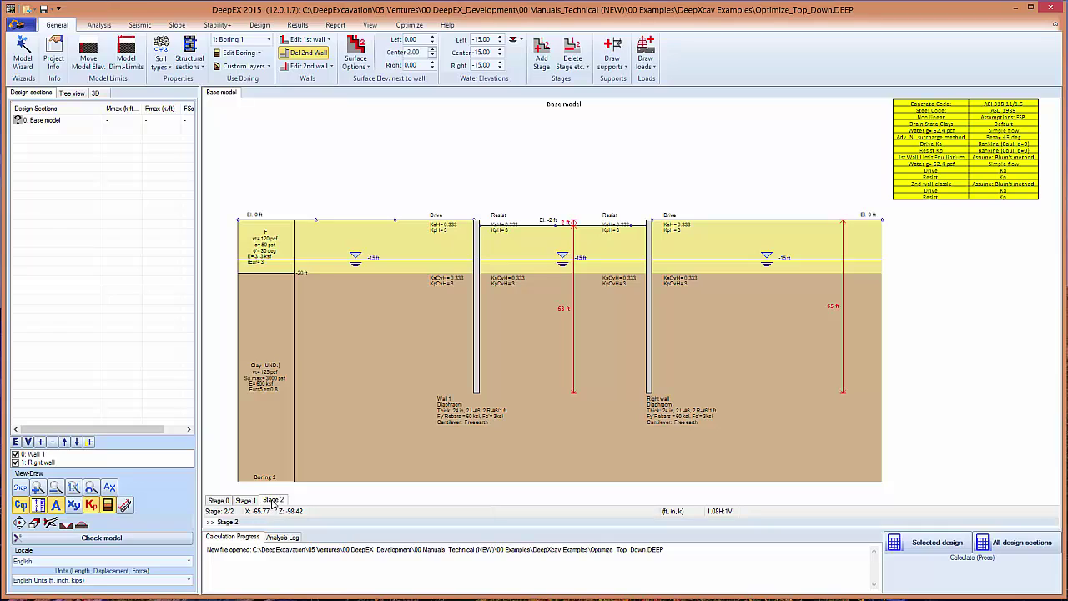
Step: Draw a slab support spanning from the left wall to the right wall
click(618, 71)
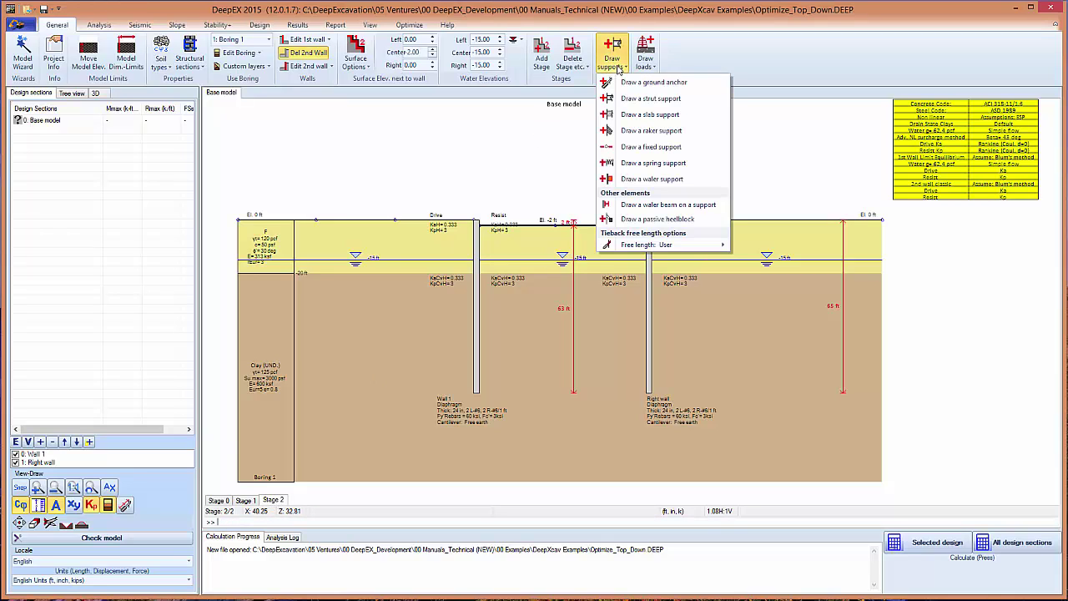
click(643, 115)
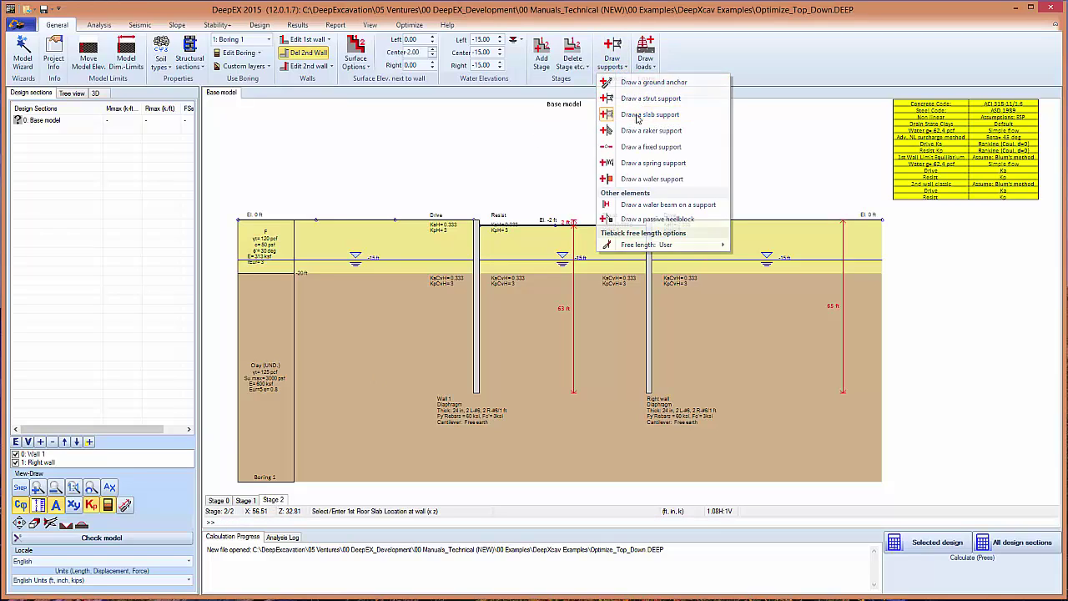
click(476, 223)
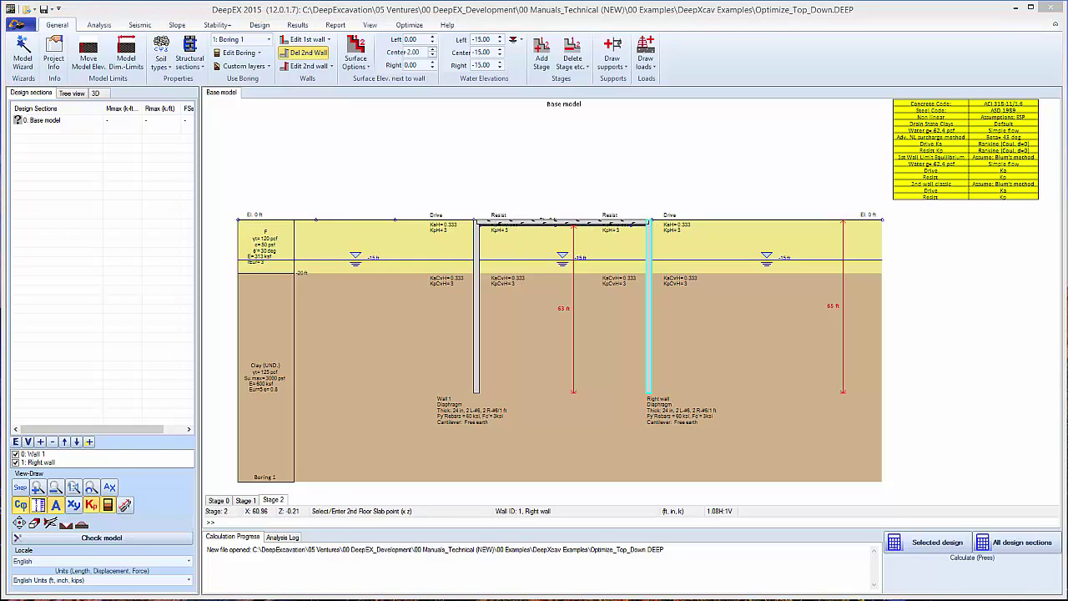
click(650, 224)
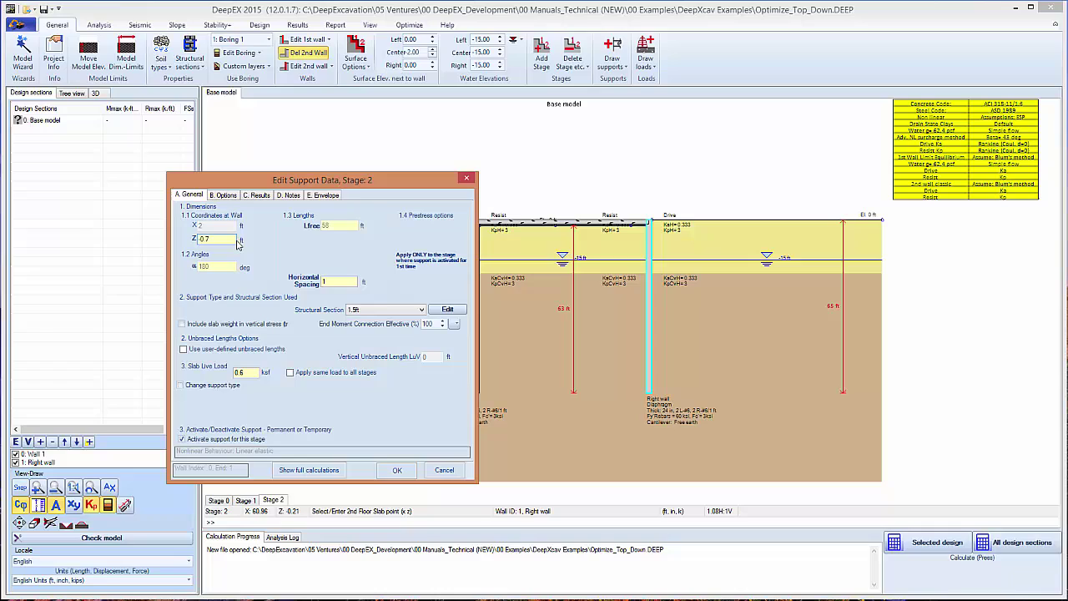
Step: Give the slab pinned wall connections and a user-defined 20 ft vertical unbraced length
text(0)
text(1.25)
click(455, 323)
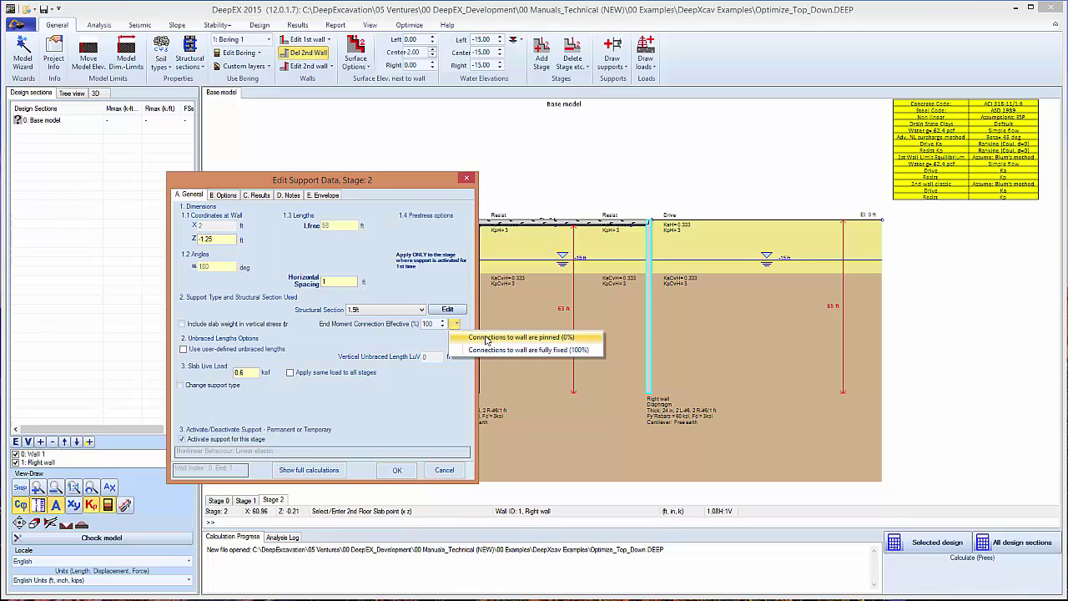
click(487, 338)
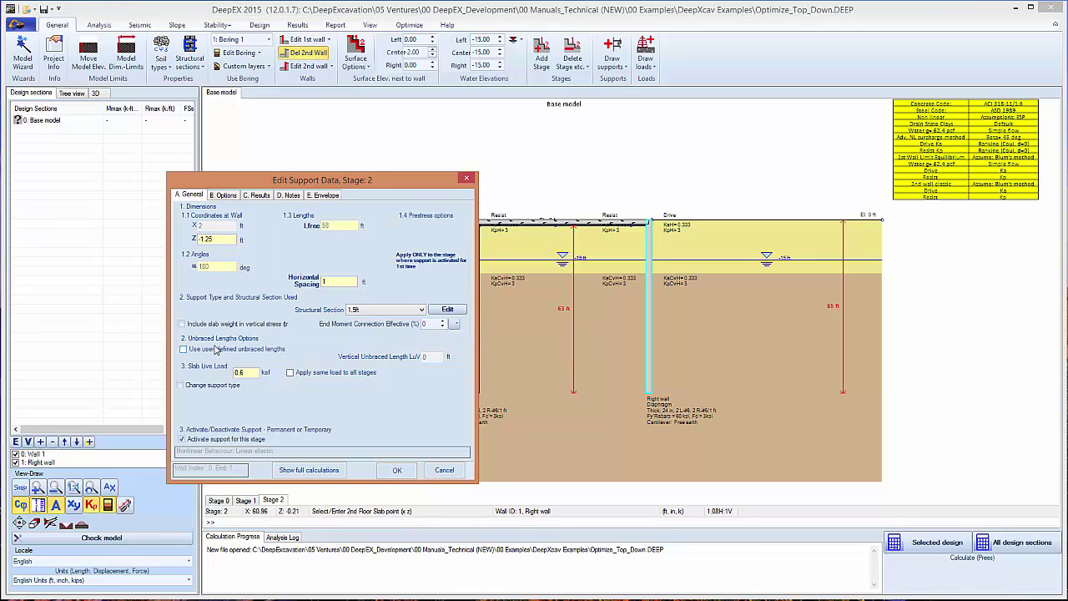
click(184, 349)
text(20)
click(398, 472)
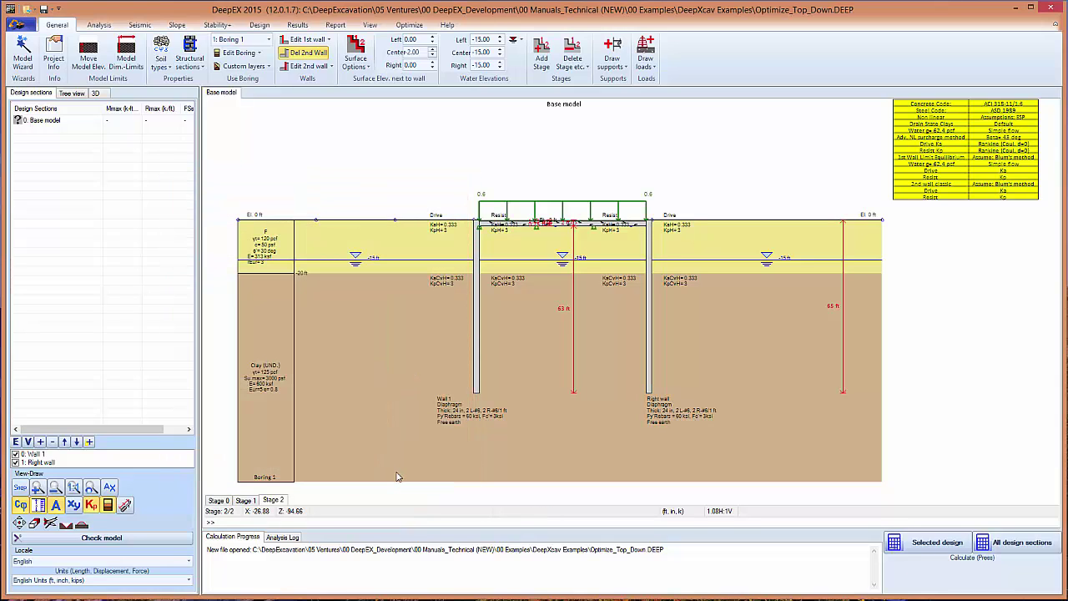
Step: Add Stage 3 with the center surface elevation set to 15 ft
right_click(284, 500)
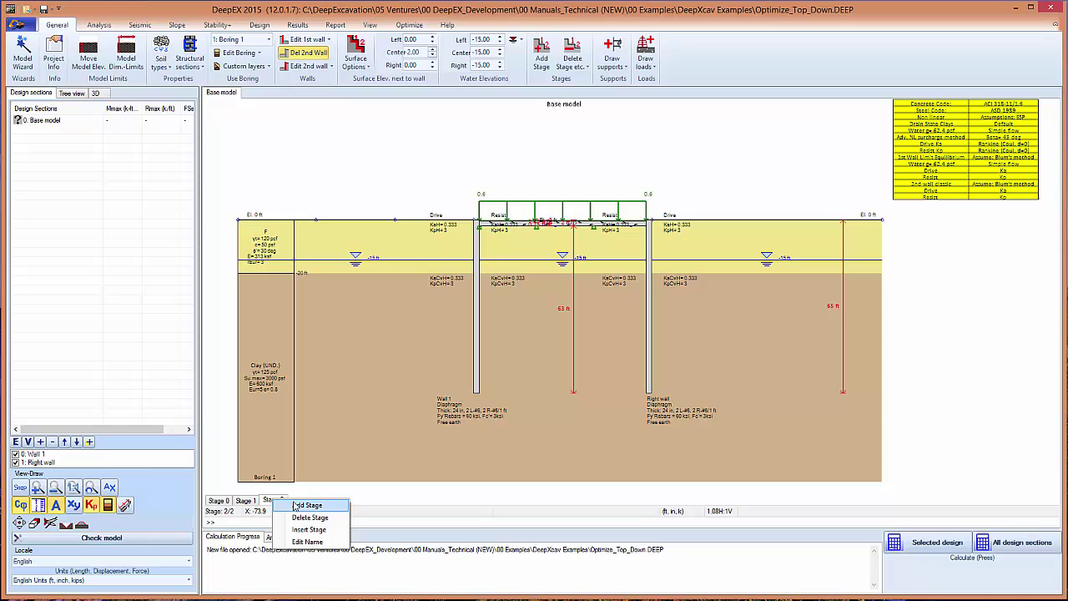
click(295, 505)
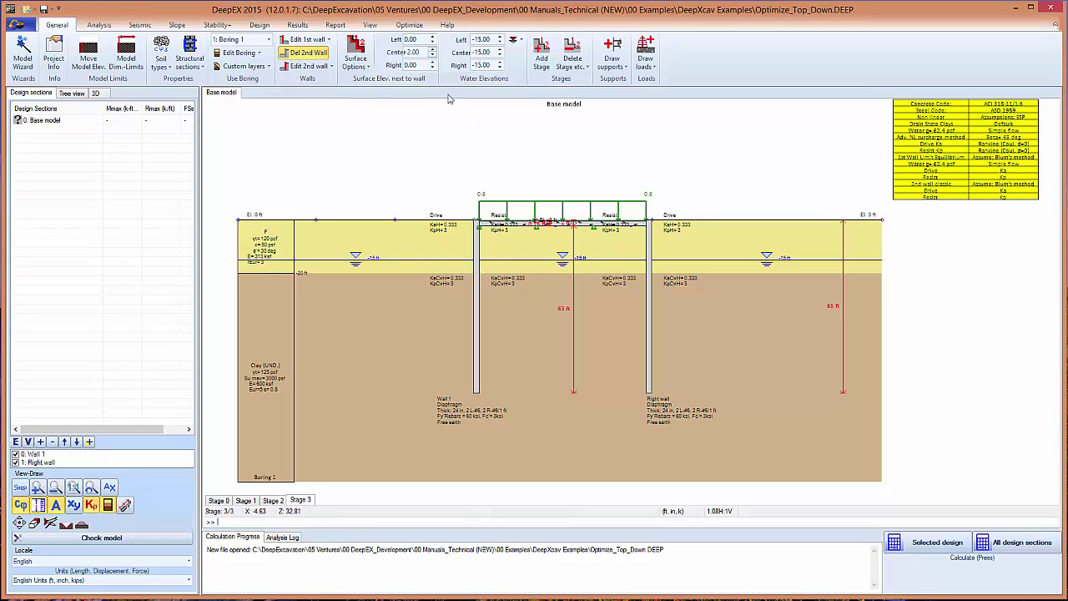
double_click(417, 54)
text(15)
key(Return)
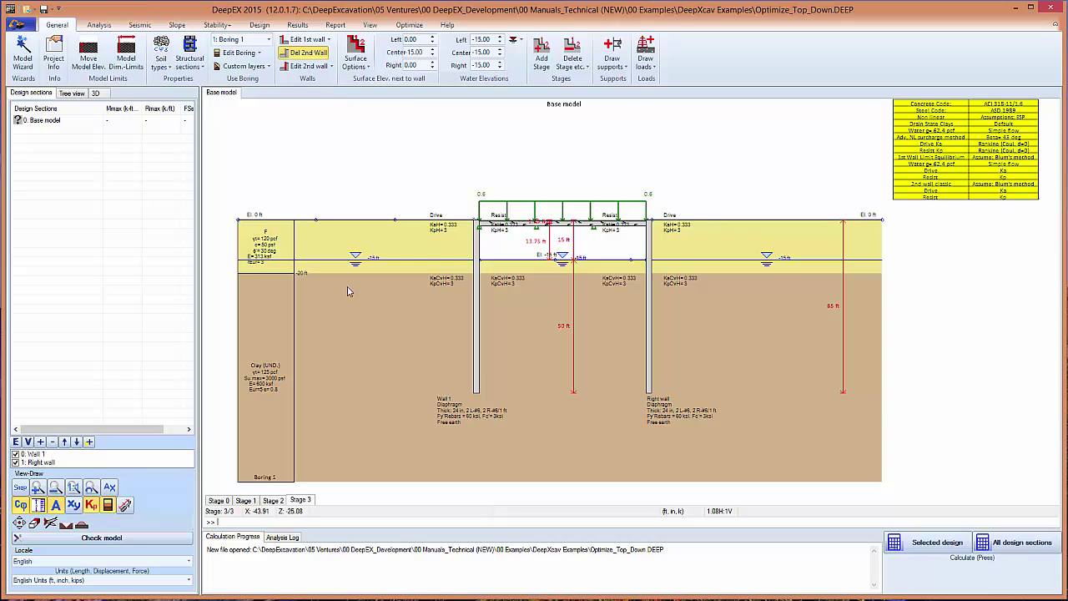
Step: Add Stage 4 and draw a slab support between the left and right walls
right_click(313, 503)
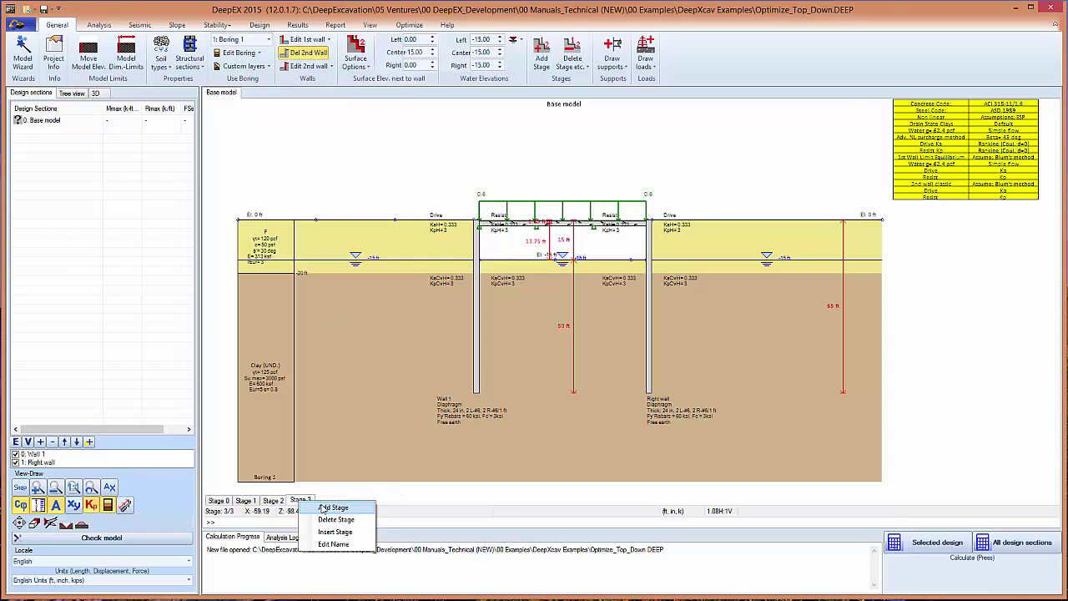
click(325, 508)
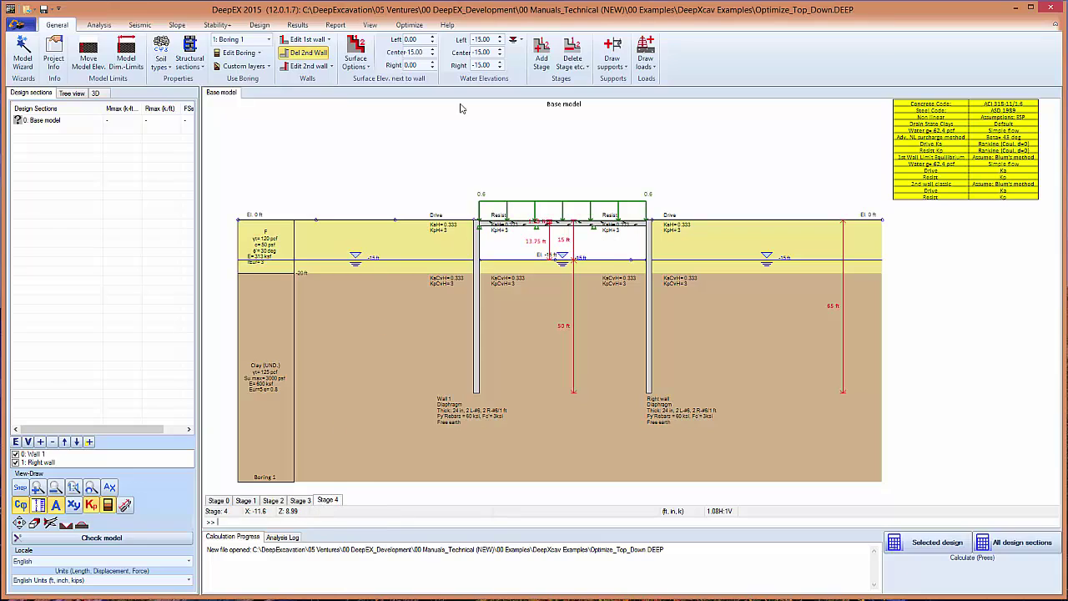
click(622, 71)
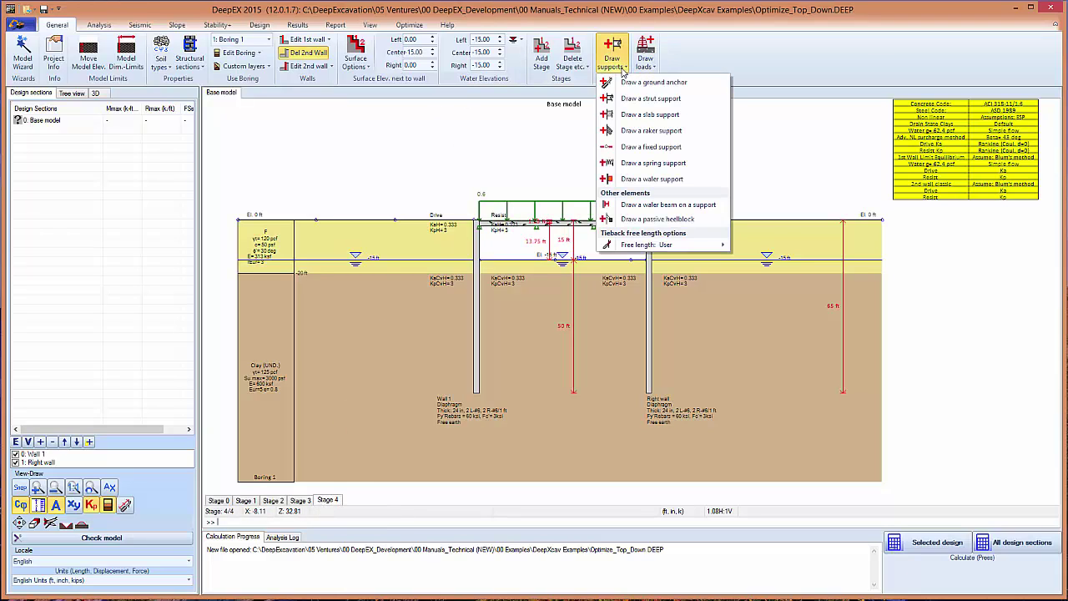
click(638, 117)
click(478, 262)
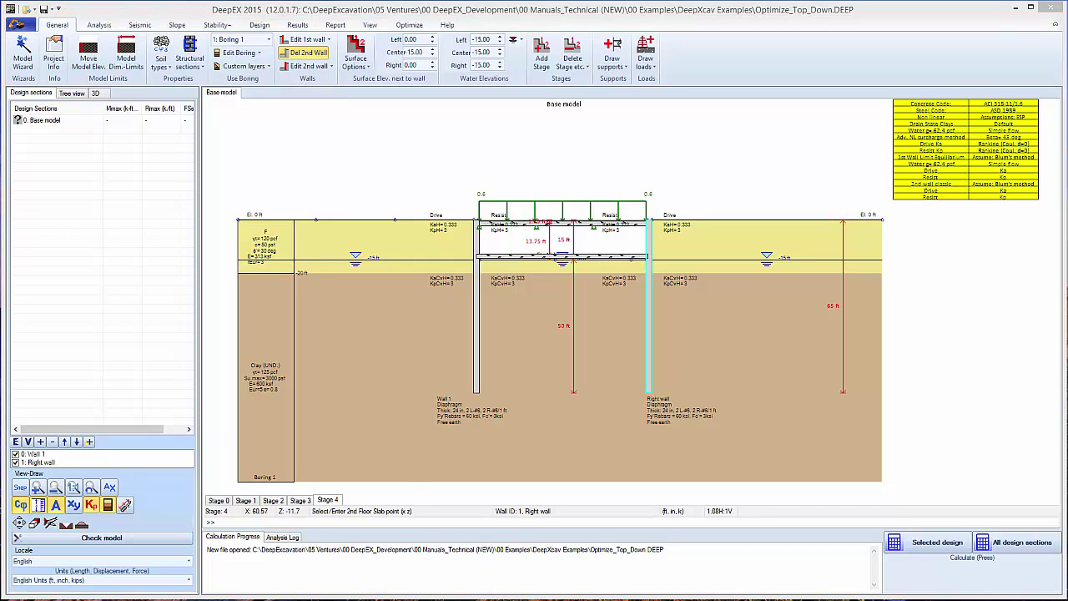
click(647, 256)
drag(319, 269, 349, 187)
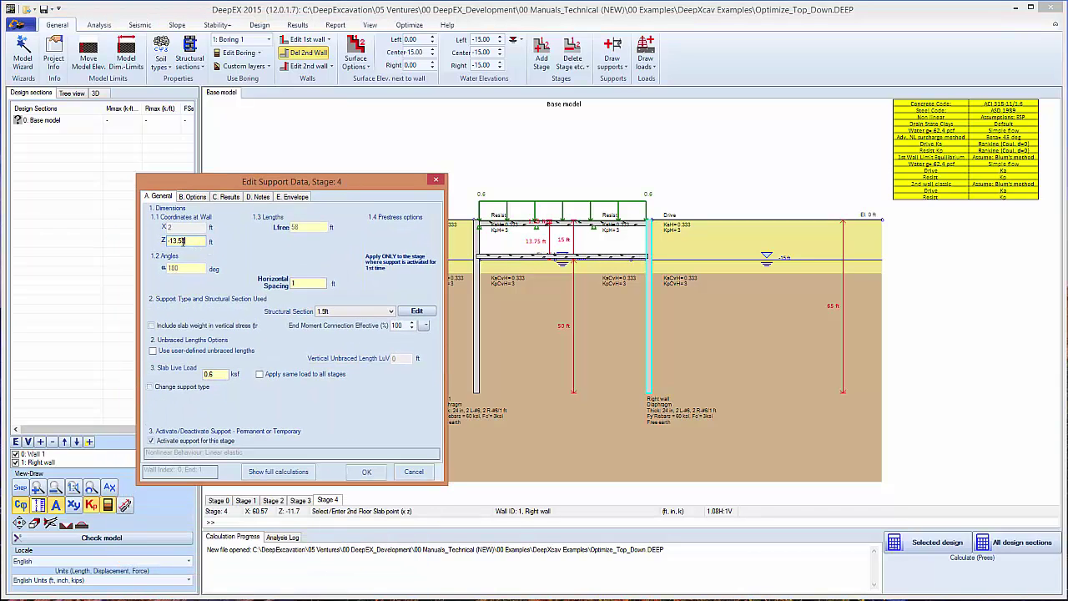
Step: Set the slab at Z -14.25 ft, pinned to both walls, with 20 ft unbraced length
text(18)
click(423, 325)
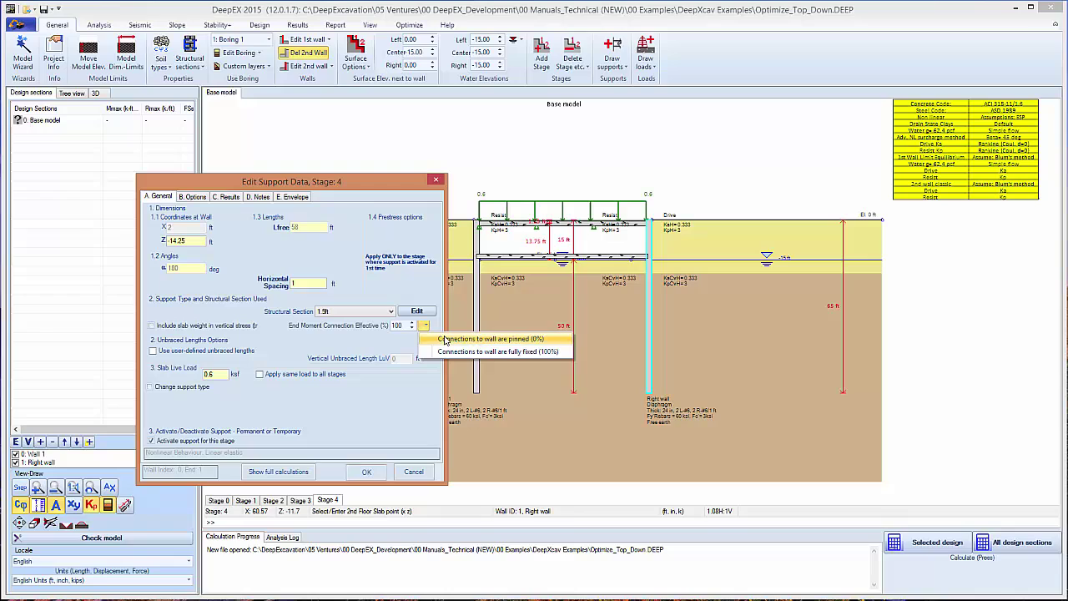
click(438, 335)
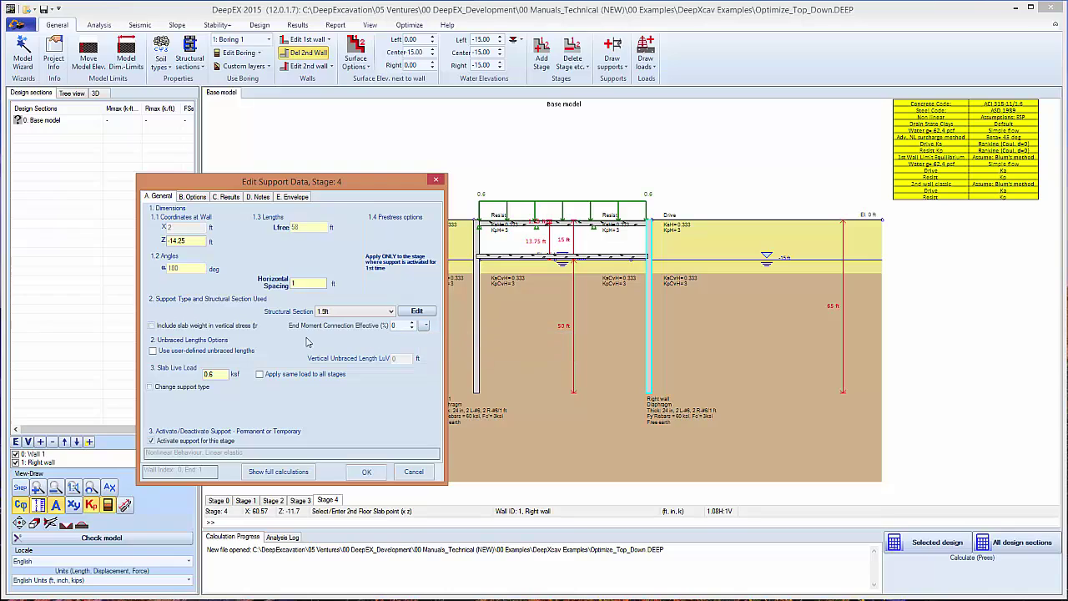
click(153, 351)
text(20)
click(366, 472)
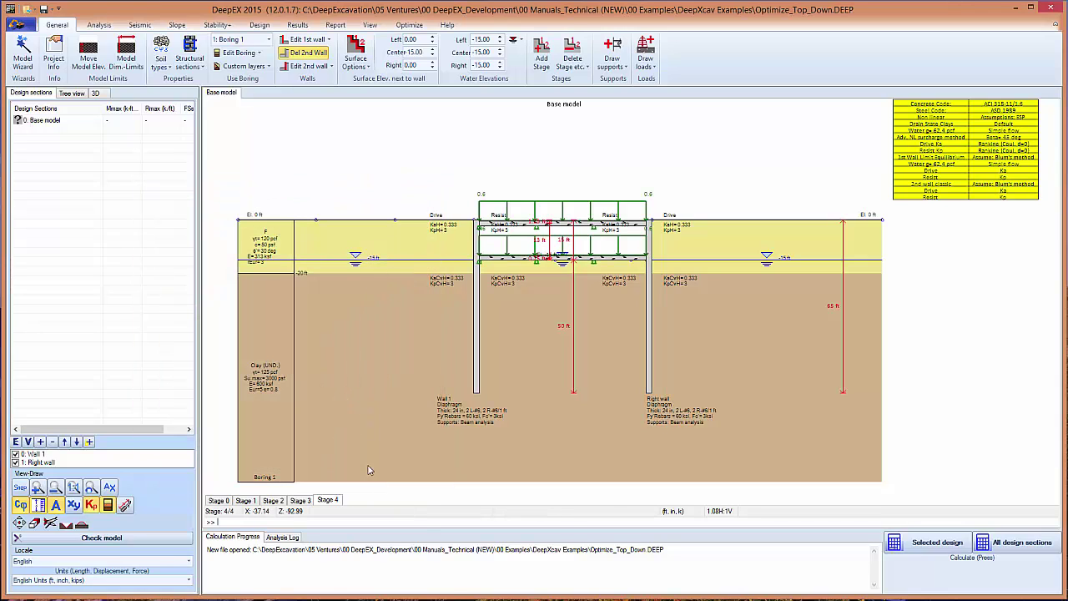
Step: Add Stage 5 with center surface elevation 30 ft and inside water level -30 ft
right_click(329, 506)
click(355, 506)
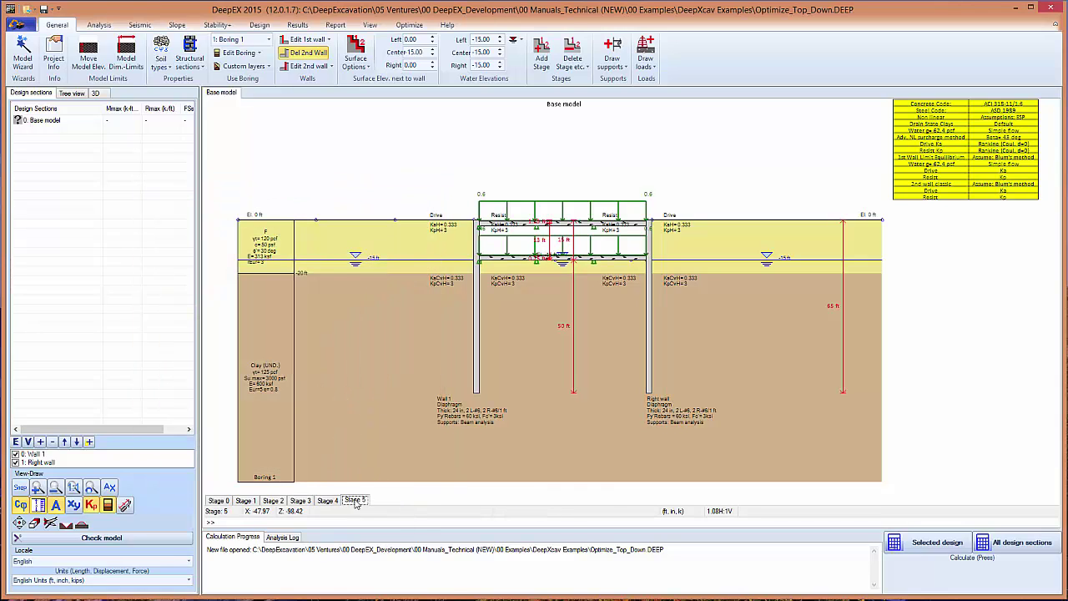
double_click(421, 51)
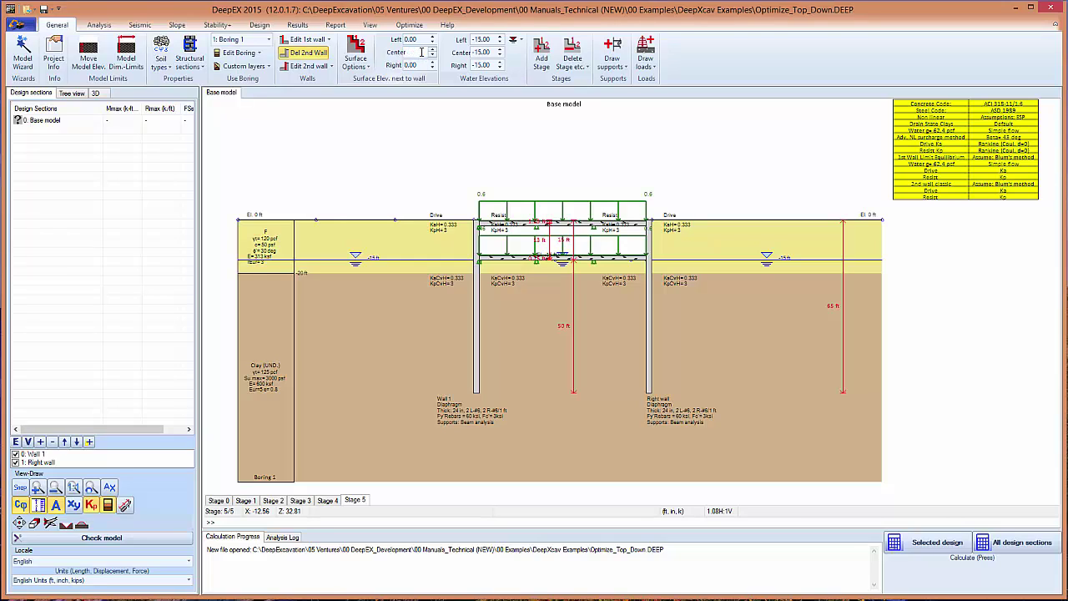
text(30)
key(Return)
double_click(484, 52)
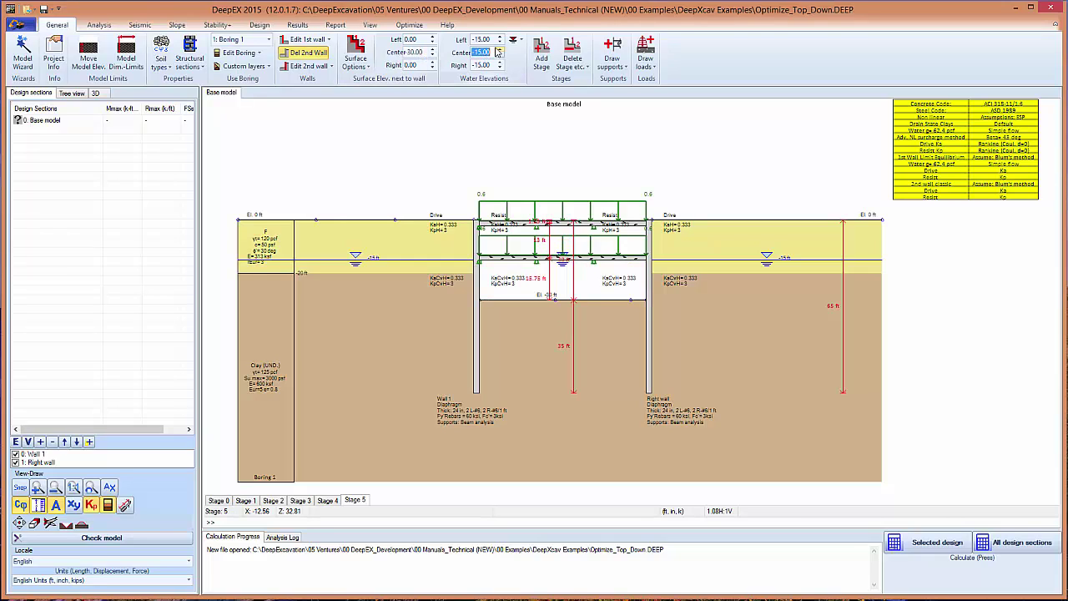
text(-30)
key(Return)
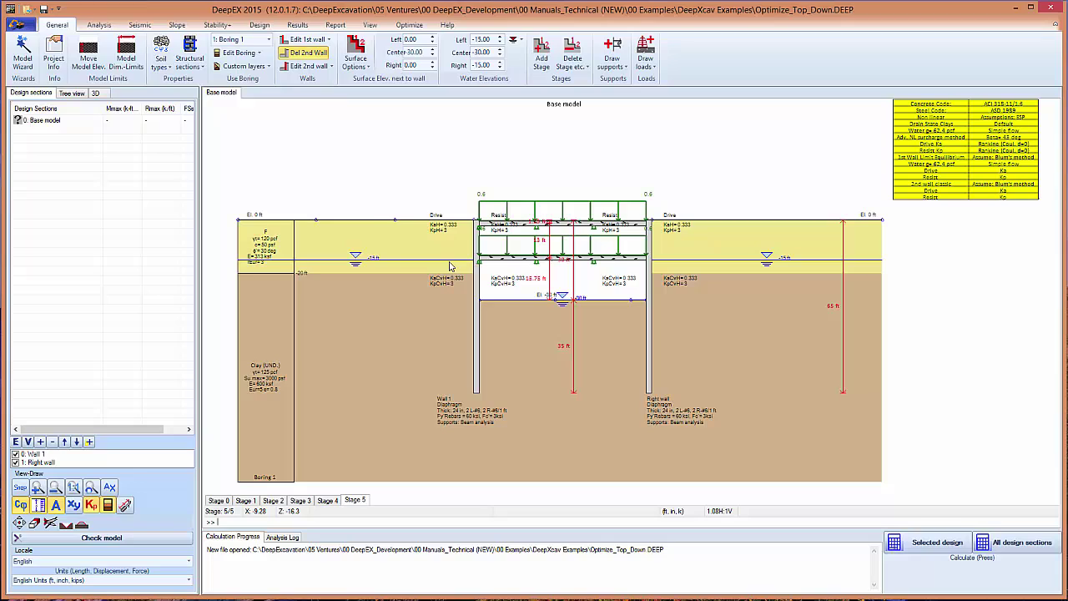
Step: Step through Stages 1 to 5 to review the construction sequence
click(219, 501)
click(246, 500)
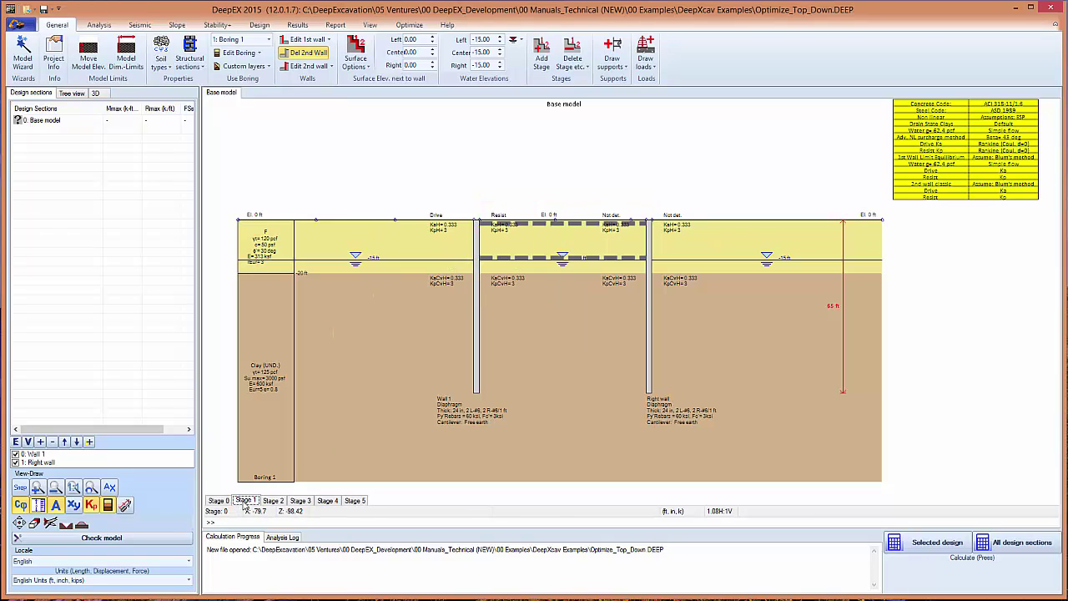
click(273, 500)
click(300, 500)
click(327, 500)
click(354, 500)
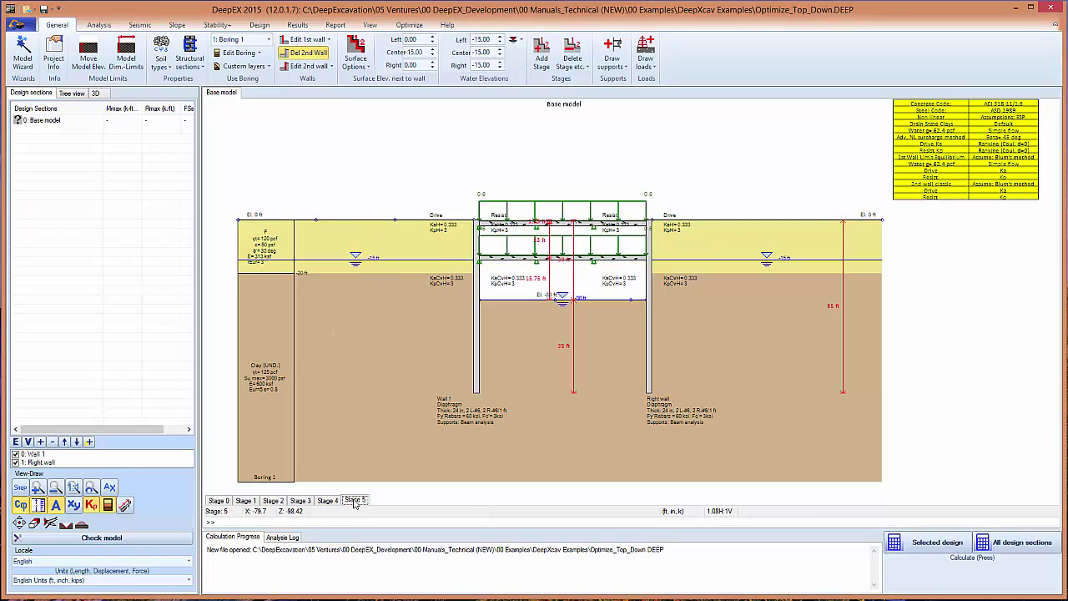
Step: On Stage 2, draw a 2 ksf surface strip surcharge behind the left wall
click(247, 501)
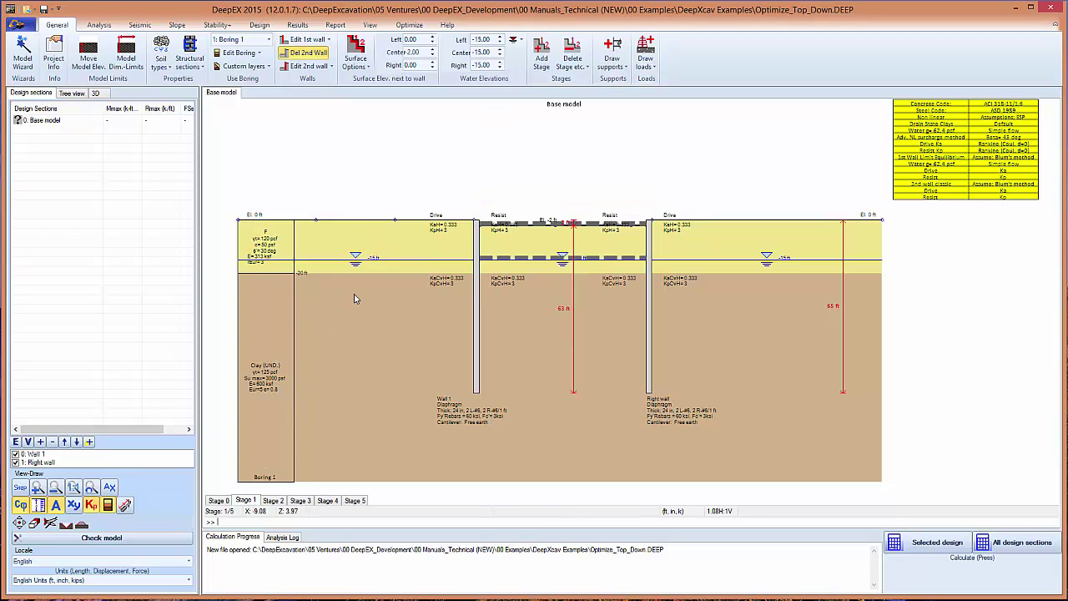
click(273, 500)
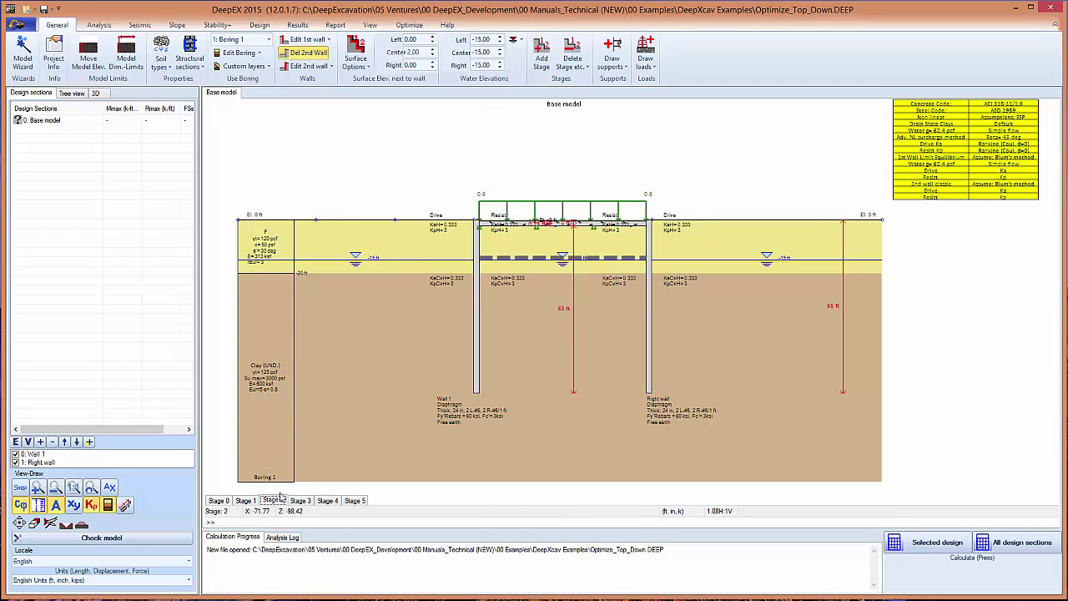
click(650, 67)
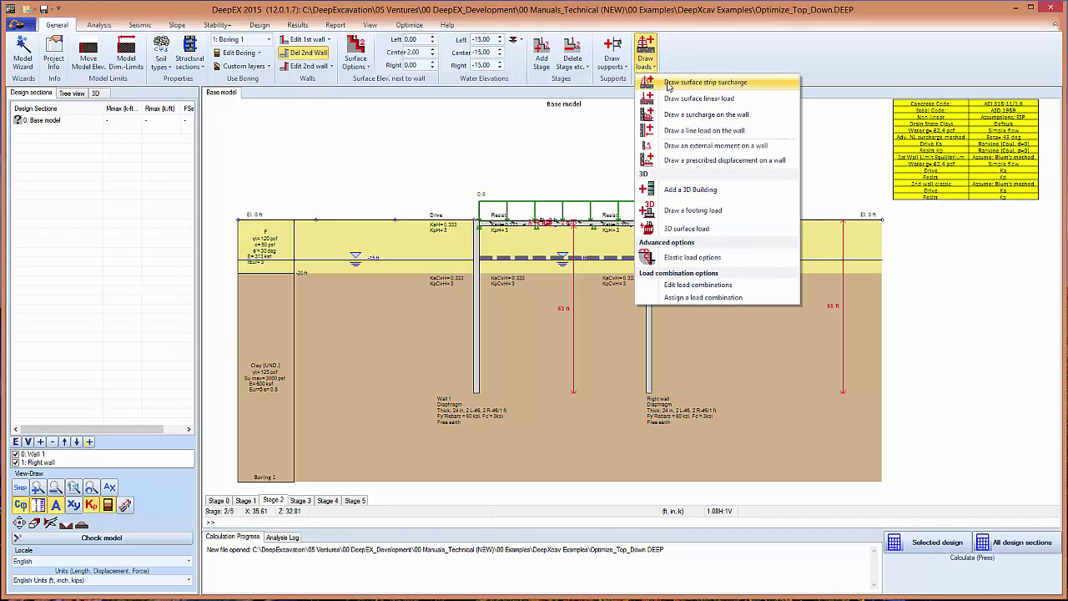
click(668, 85)
click(340, 220)
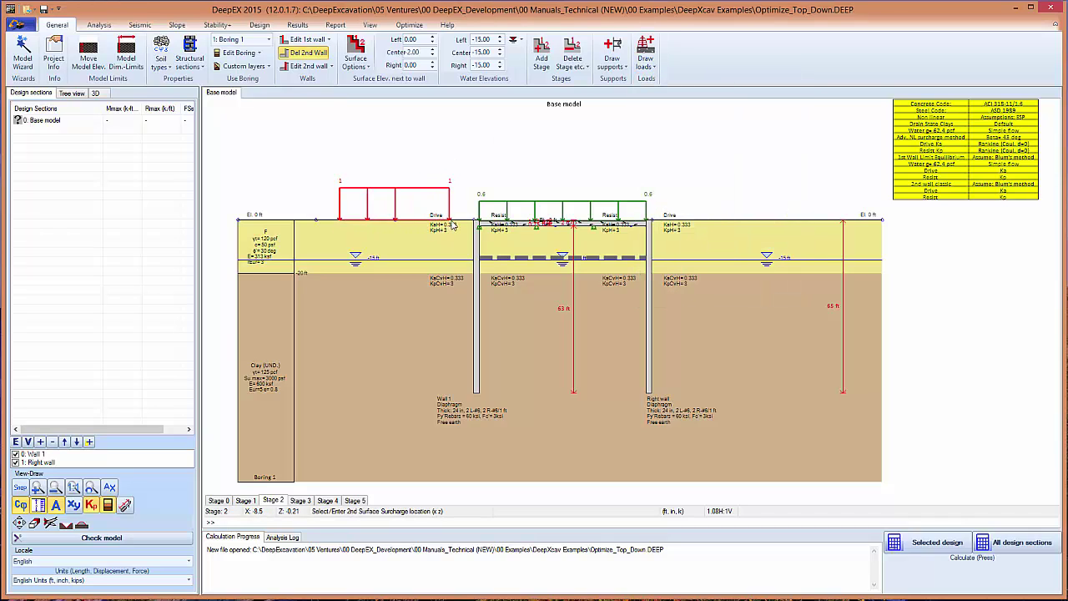
click(465, 224)
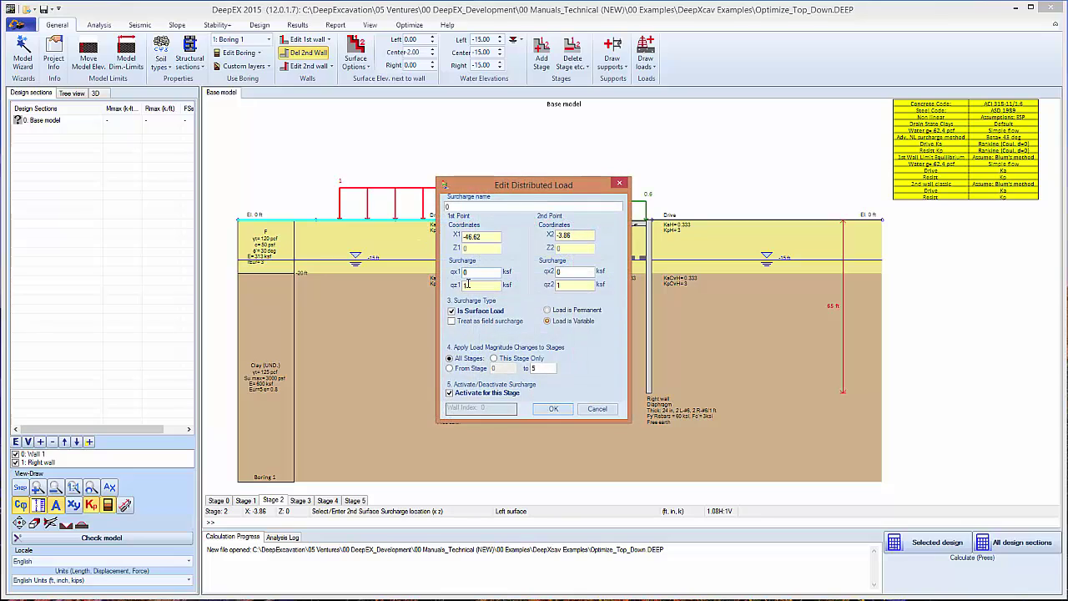
double_click(468, 283)
double_click(568, 285)
text(2)
click(550, 409)
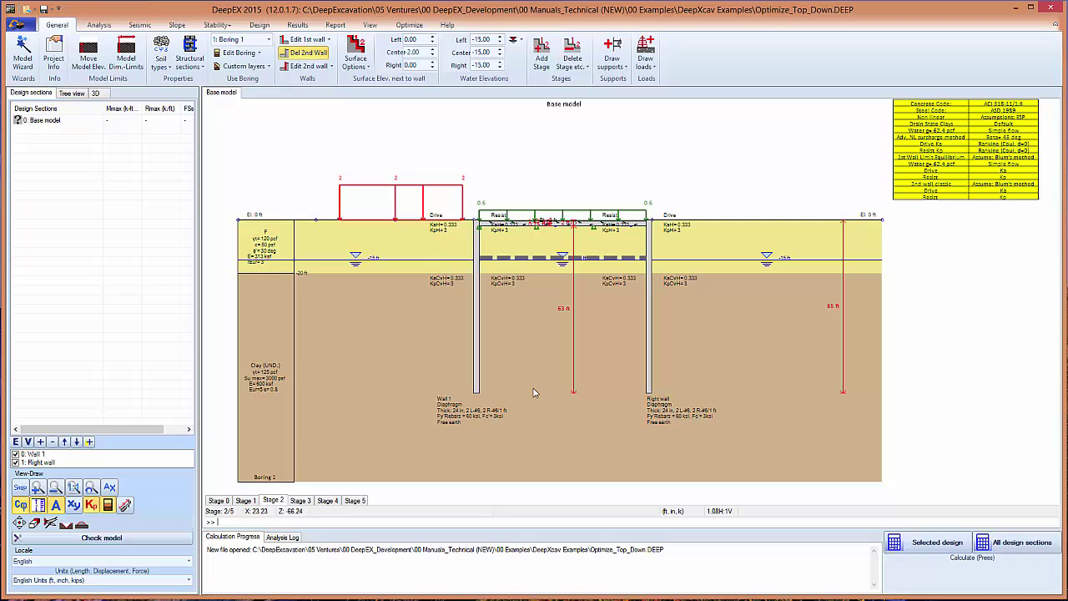
Step: Step through Stages 1 to 5 to check where the surcharge appears
click(246, 501)
click(275, 501)
click(301, 501)
click(327, 501)
click(354, 501)
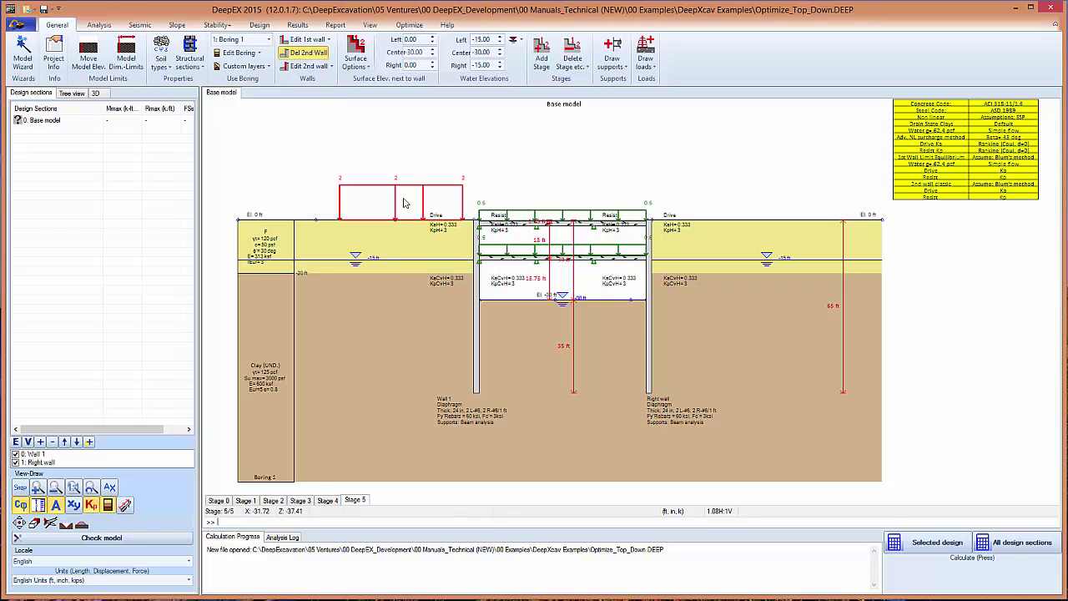
Step: Deactivate and then reactivate the surcharge in Stage 5
right_click(390, 194)
click(390, 194)
right_click(384, 195)
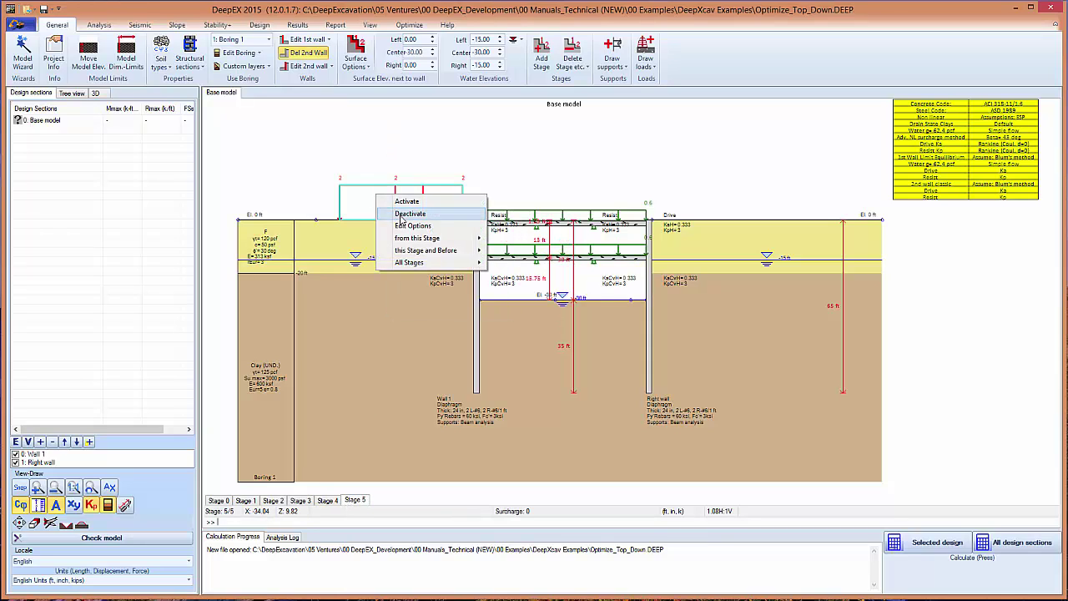
click(393, 213)
right_click(391, 203)
click(394, 209)
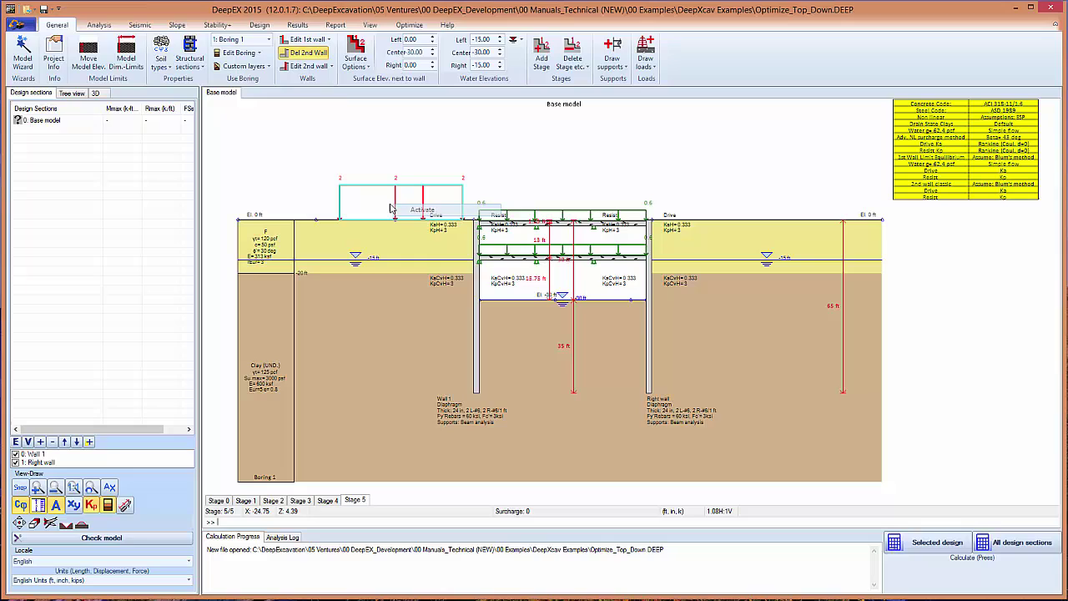
Step: Edit the surcharge to be named Heavy load, spanning X -42 to -2 ft at 2 ksf
double_click(390, 203)
drag(578, 234, 564, 236)
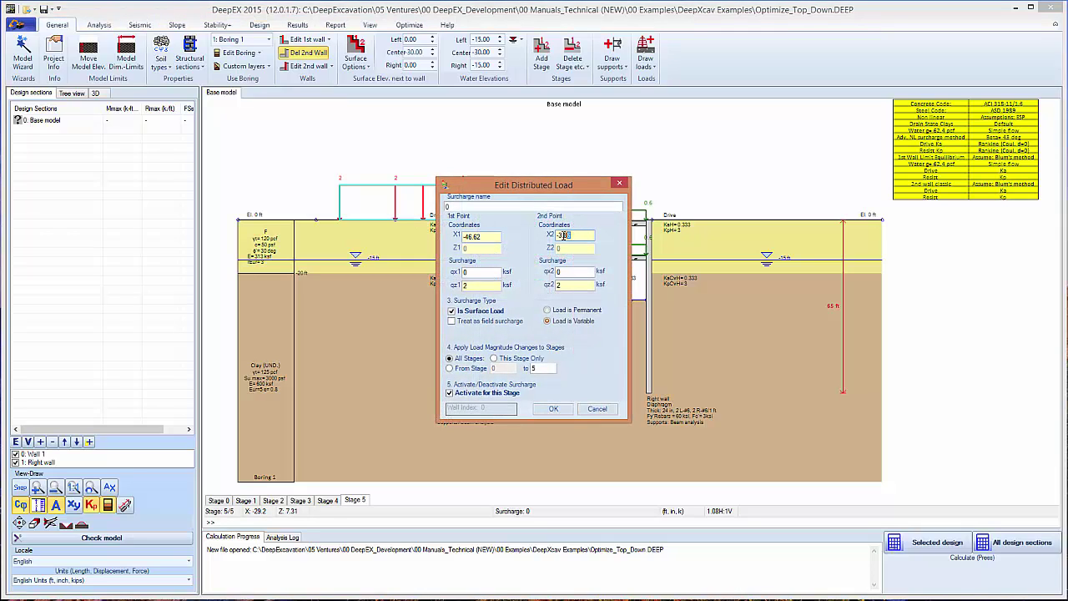
drag(480, 236, 466, 237)
text(40)
click(550, 409)
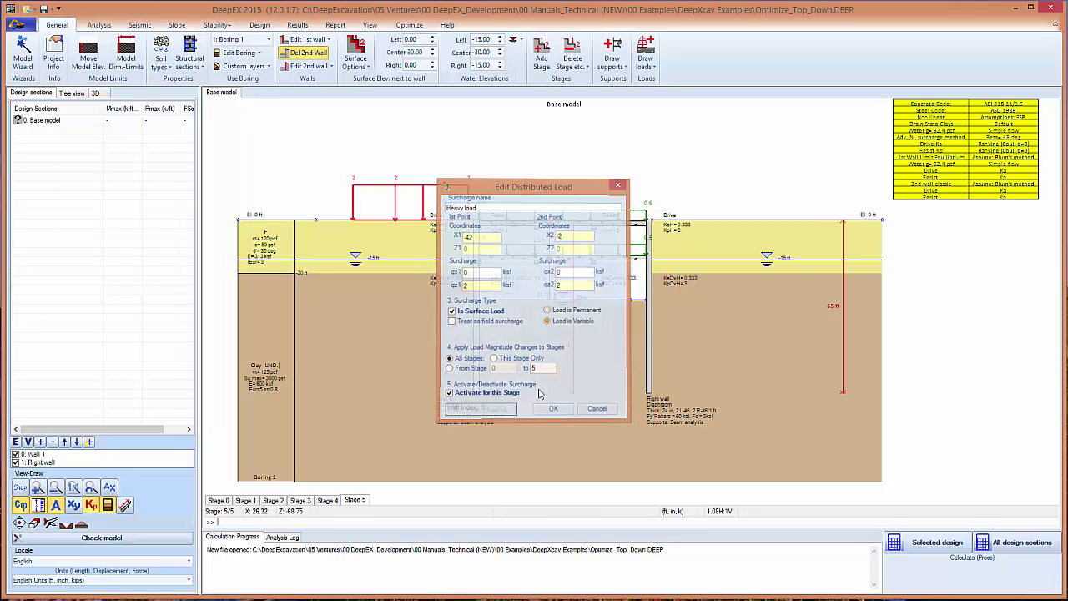
Step: Set the analysis type to beam on elastoplastic foundations (non-linear) with undrained clays
click(926, 544)
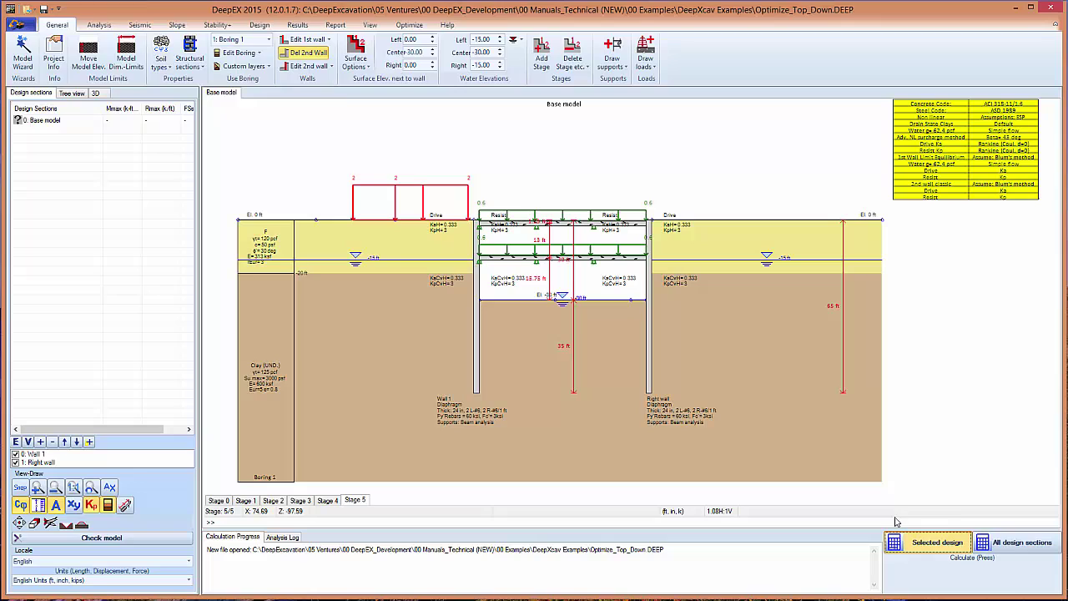
click(98, 24)
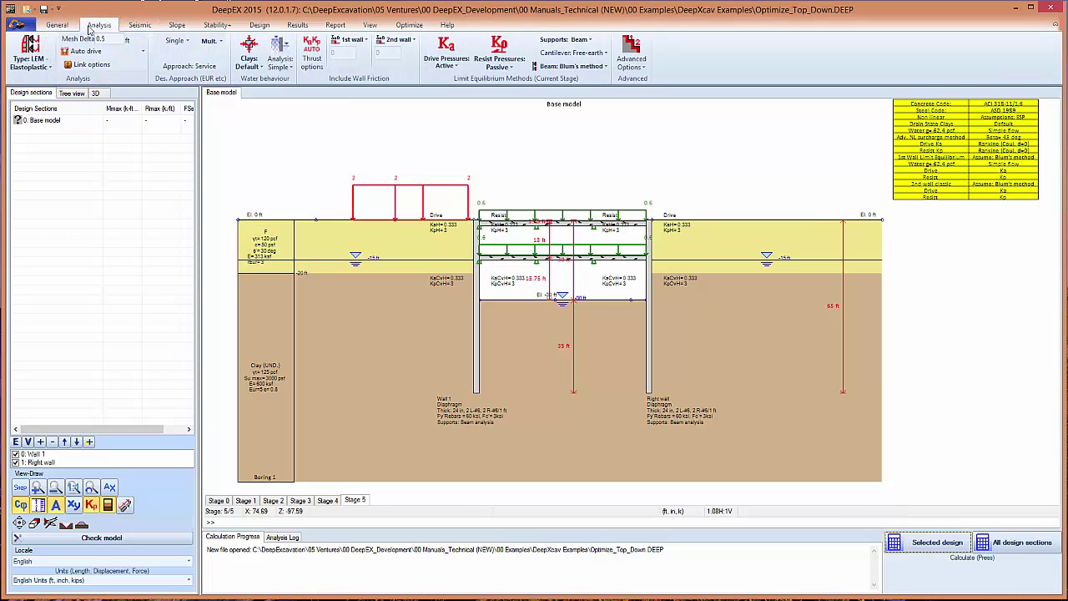
click(25, 65)
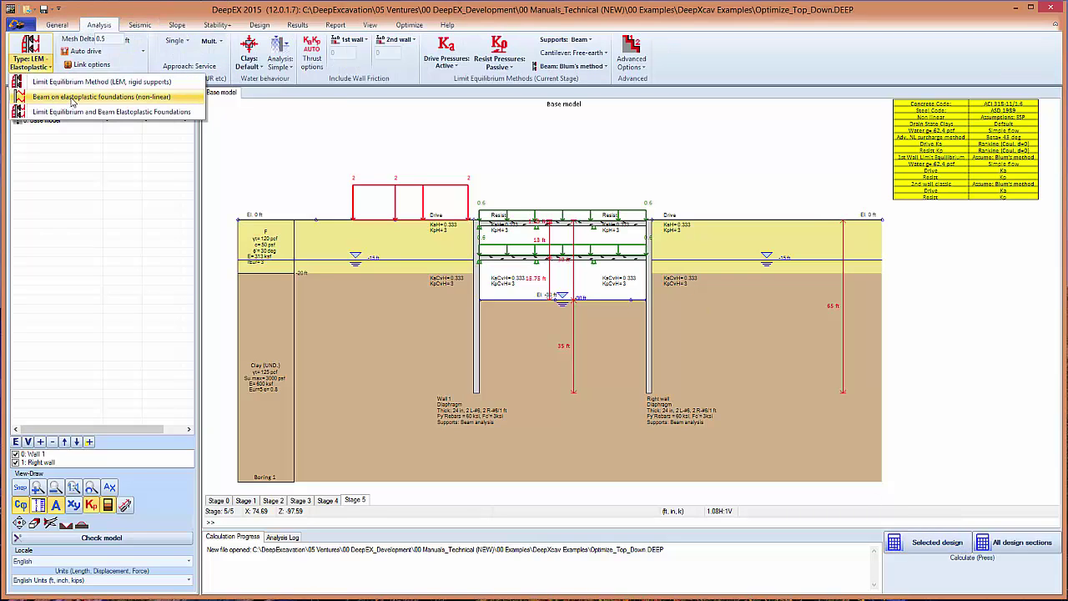
click(87, 97)
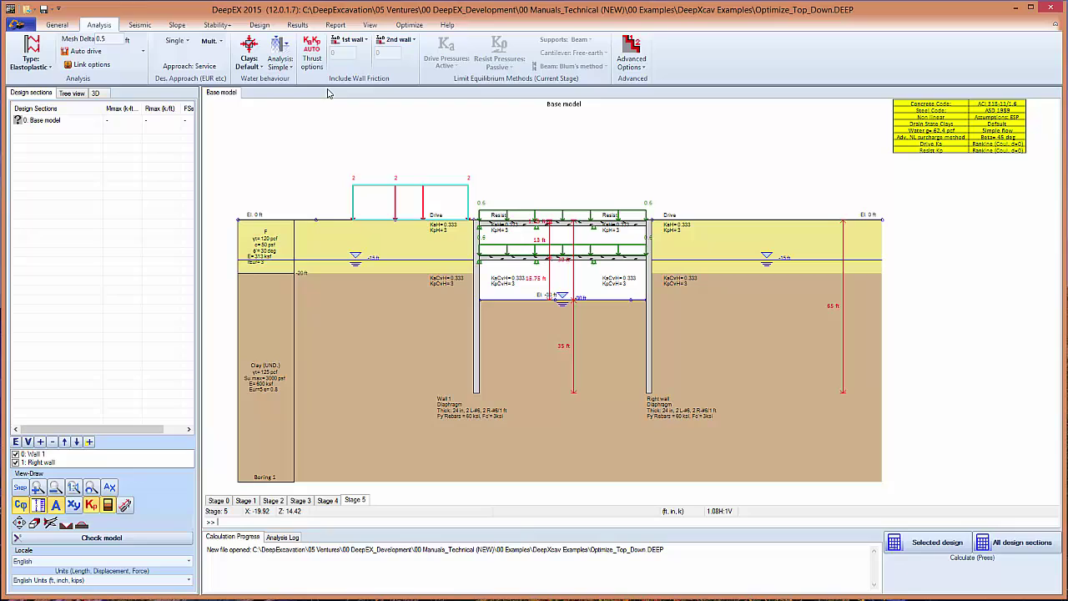
click(249, 69)
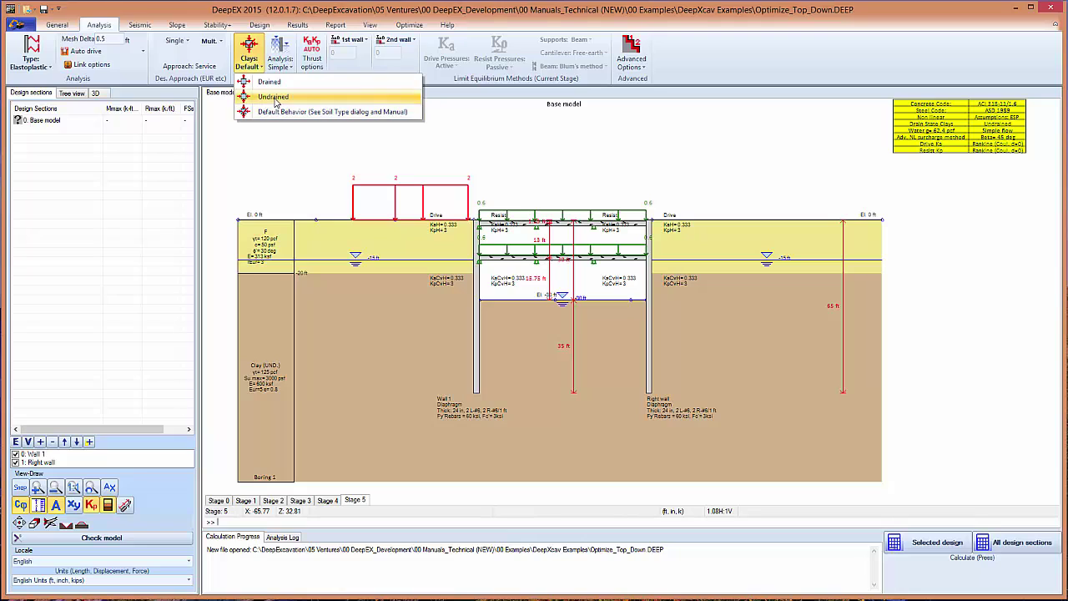
click(275, 98)
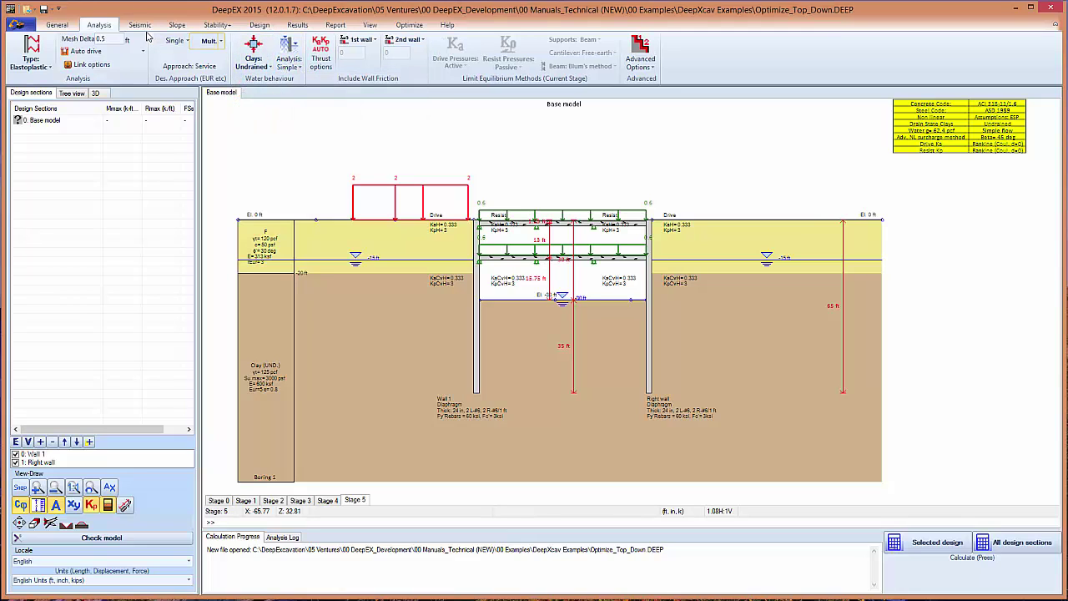
Step: On the Design tab, keep US Sizes for members and load US Allowable code settings
click(259, 24)
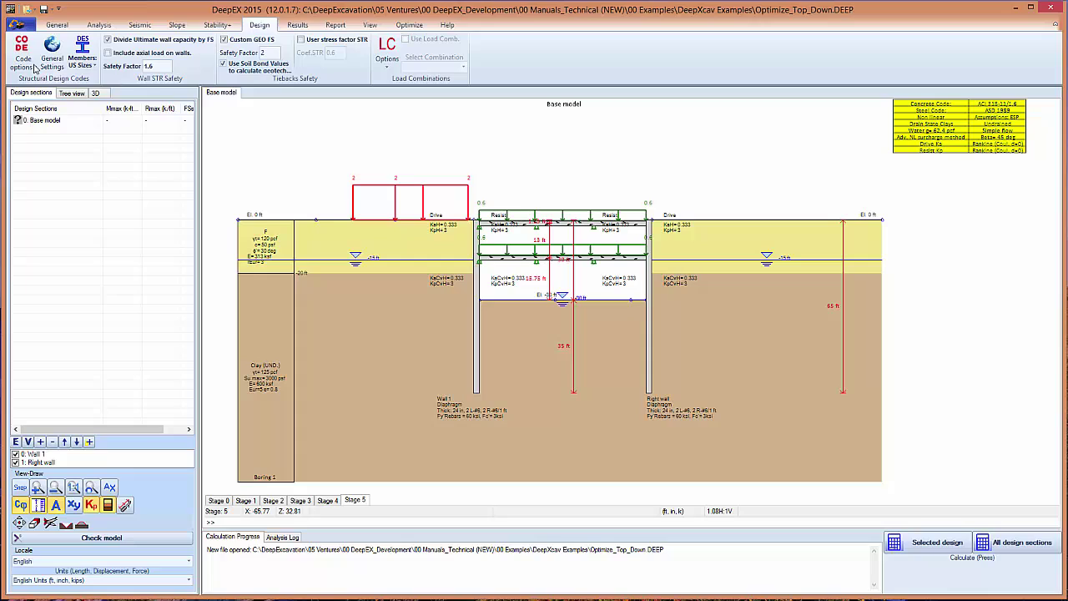
click(87, 72)
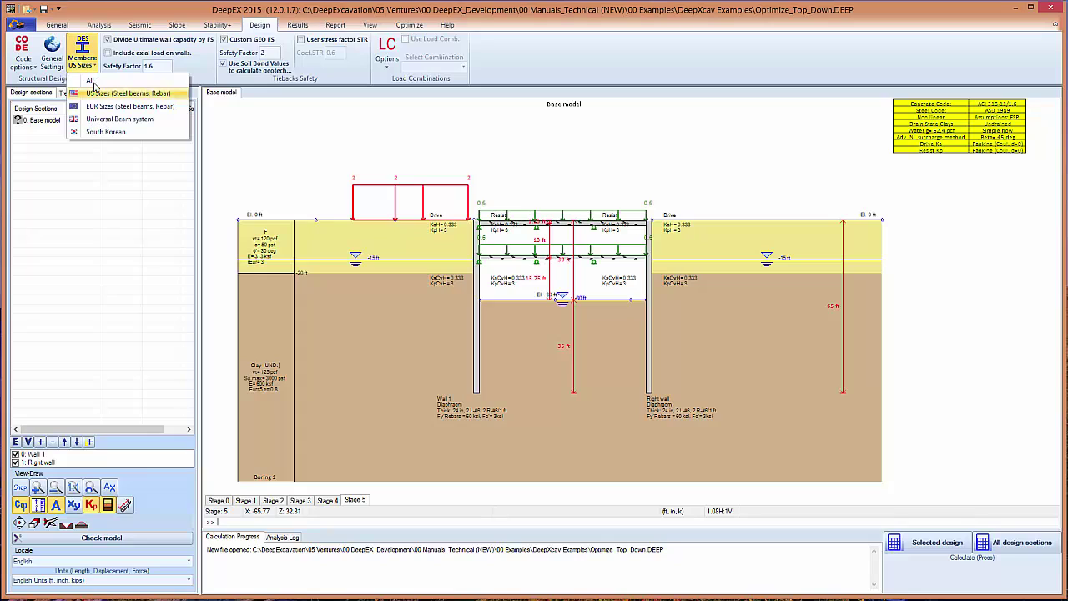
click(100, 93)
click(26, 70)
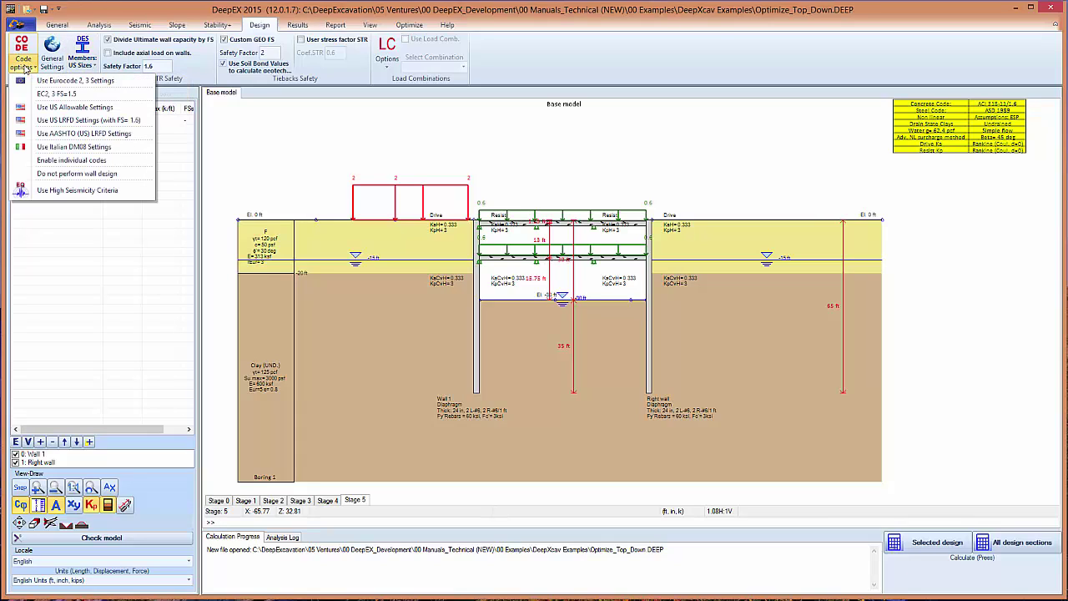
click(53, 109)
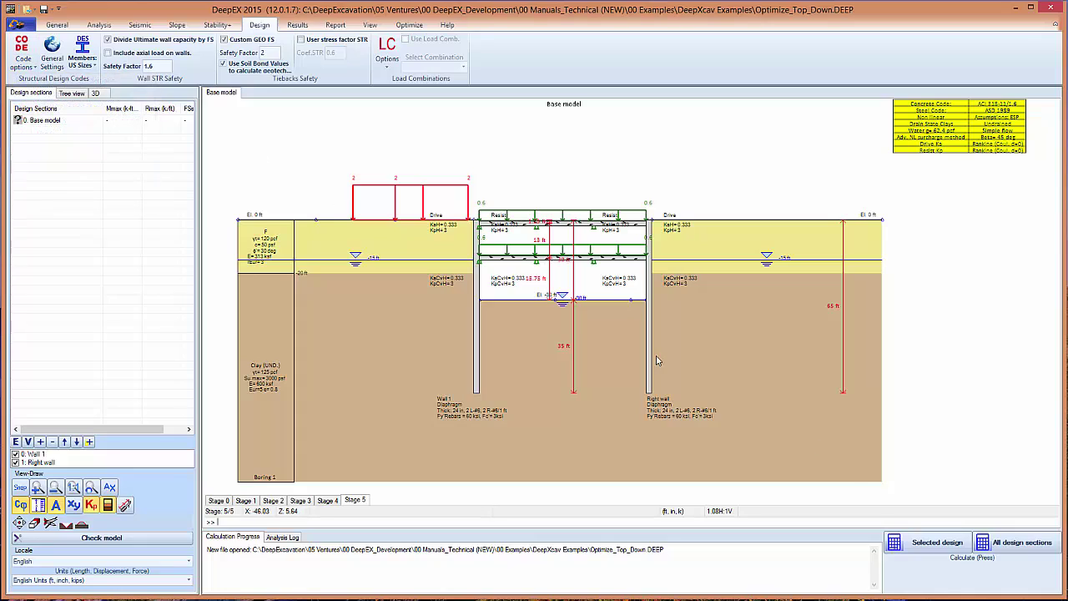
Step: Calculate the base model and read the wall moment, displacement and settlement results in the summary
click(923, 546)
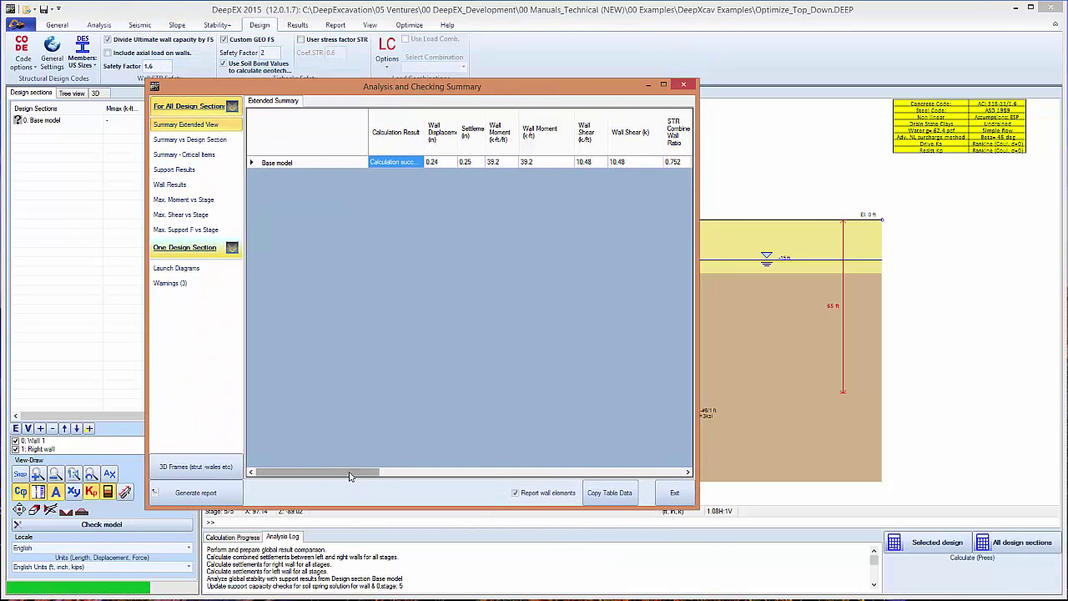
mouse_move(349, 474)
mouse_down()
mouse_move(358, 473)
mouse_move(346, 475)
mouse_up()
click(501, 161)
click(436, 162)
drag(424, 131, 442, 131)
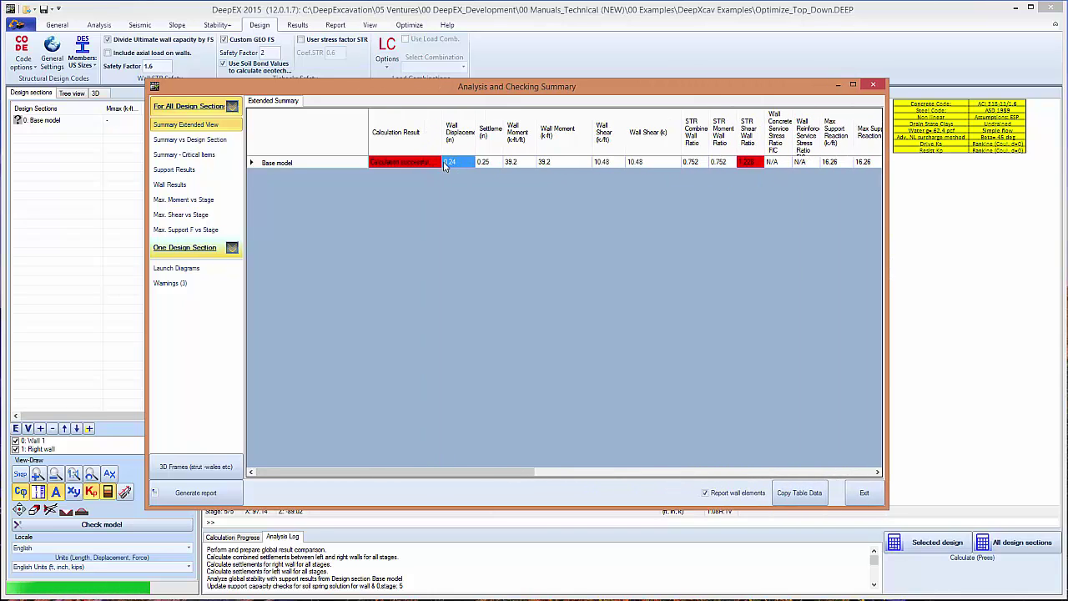
click(491, 165)
click(454, 166)
drag(442, 140, 480, 140)
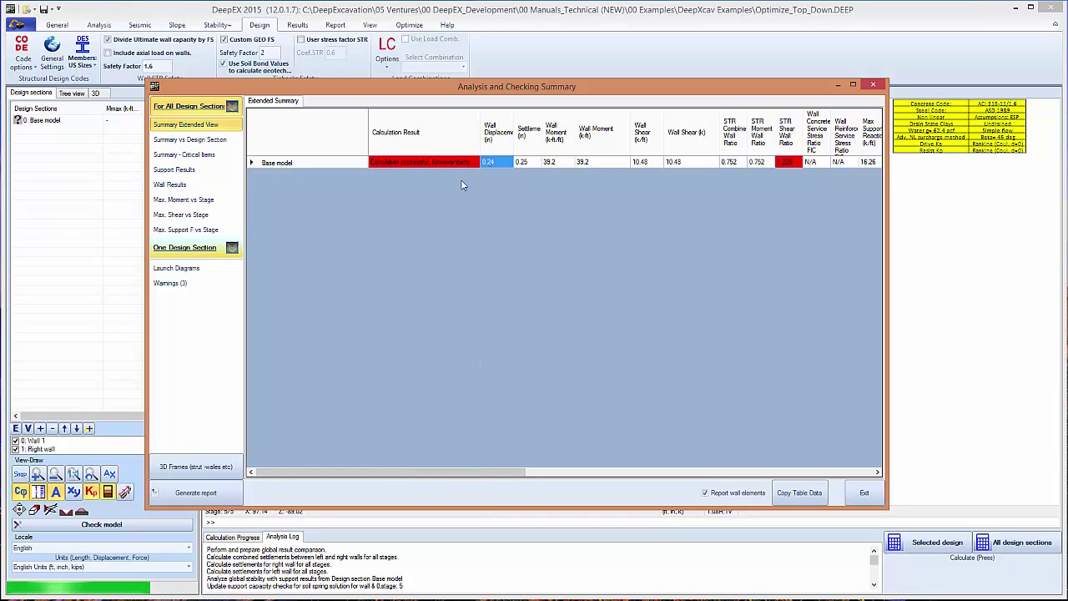
mouse_move(480, 132)
mouse_down()
mouse_move(543, 132)
mouse_move(541, 142)
mouse_move(463, 146)
mouse_up()
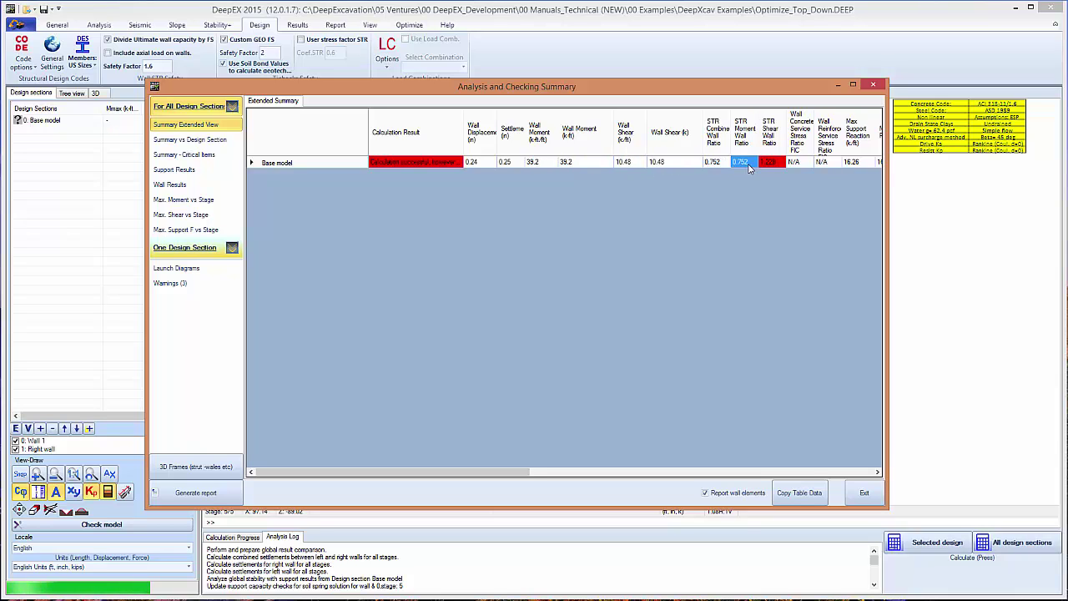
Step: Scroll across the summary to check the active, hydraulic heave and passive safety factors
drag(519, 476, 633, 474)
drag(609, 296, 605, 288)
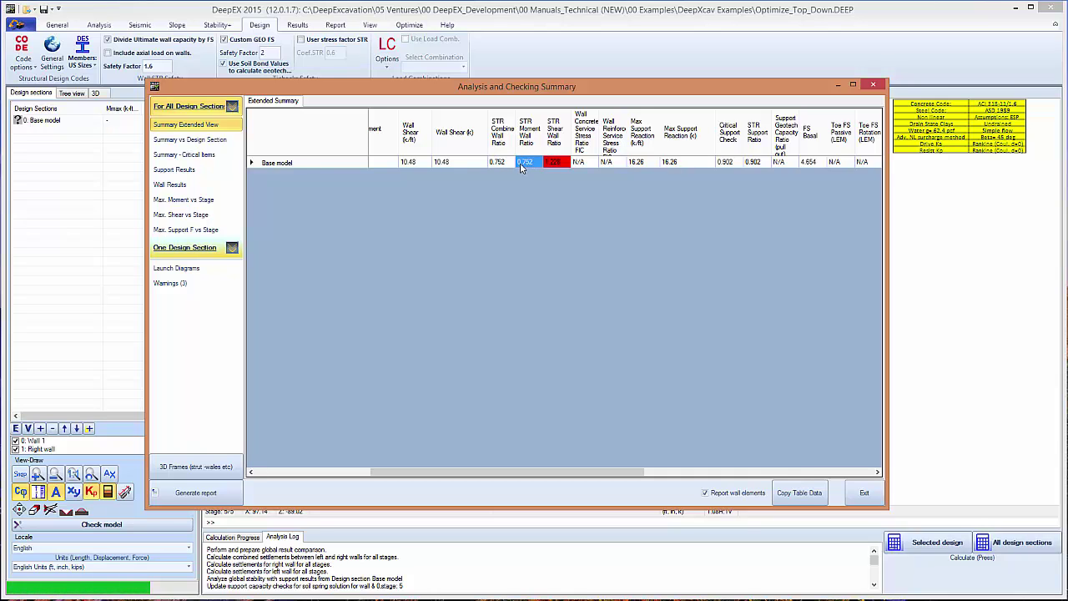
drag(582, 472, 670, 473)
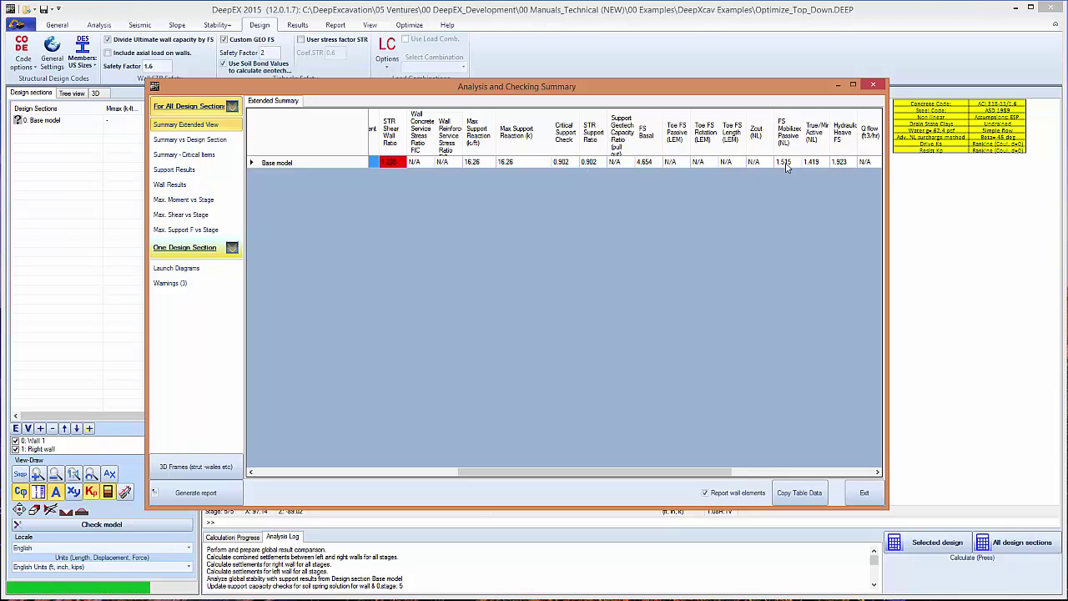
drag(601, 472, 671, 472)
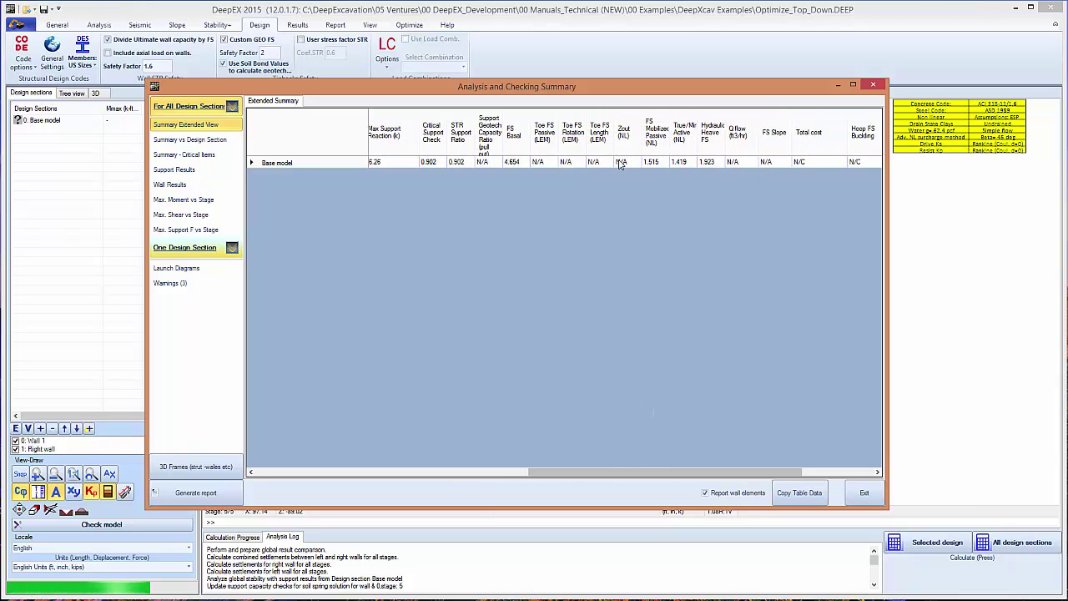
click(680, 165)
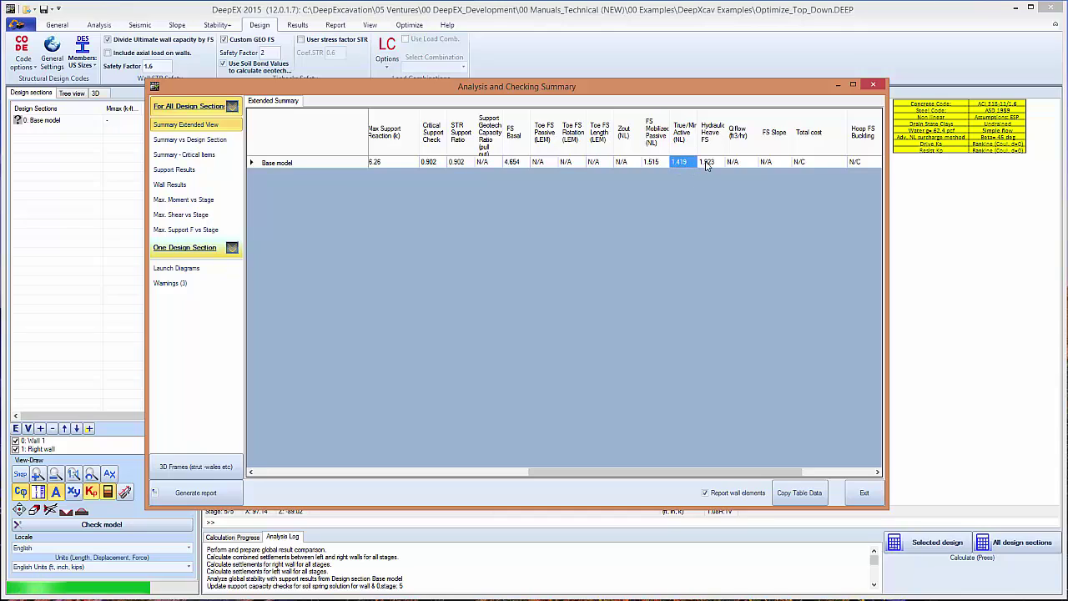
key(Right)
click(656, 167)
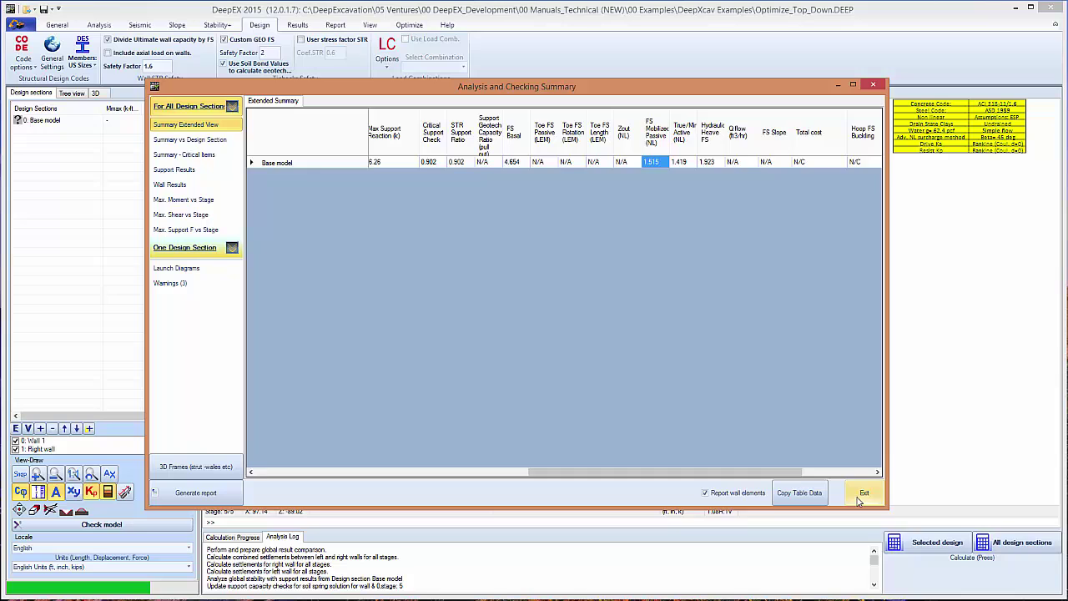
Step: Show one design section's per-stage results, checking the Stage 2 wall moment and Stage 4 shear ratio
click(224, 248)
click(543, 179)
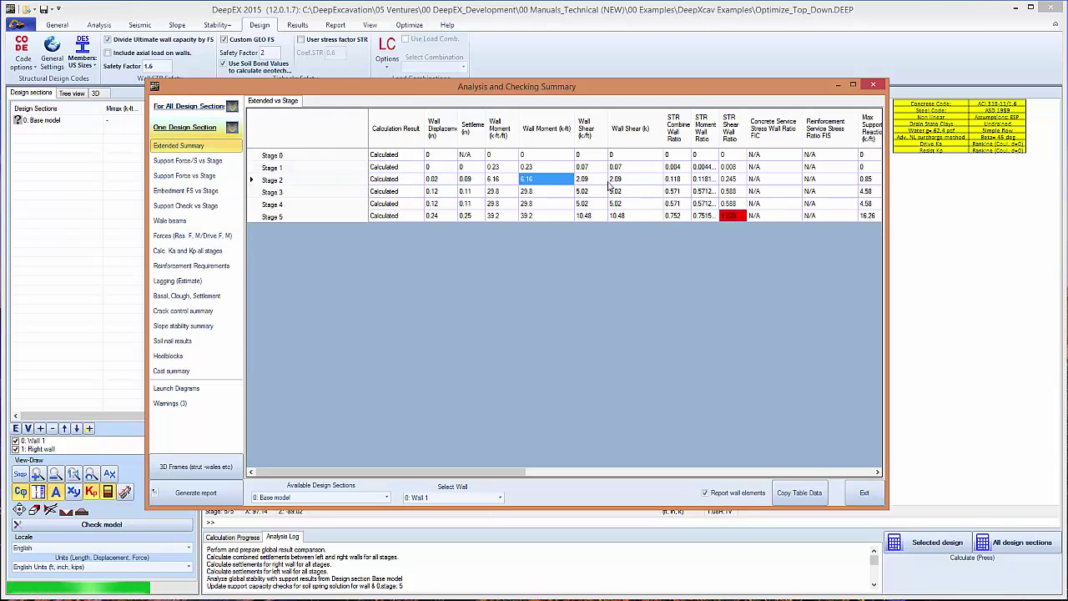
click(731, 203)
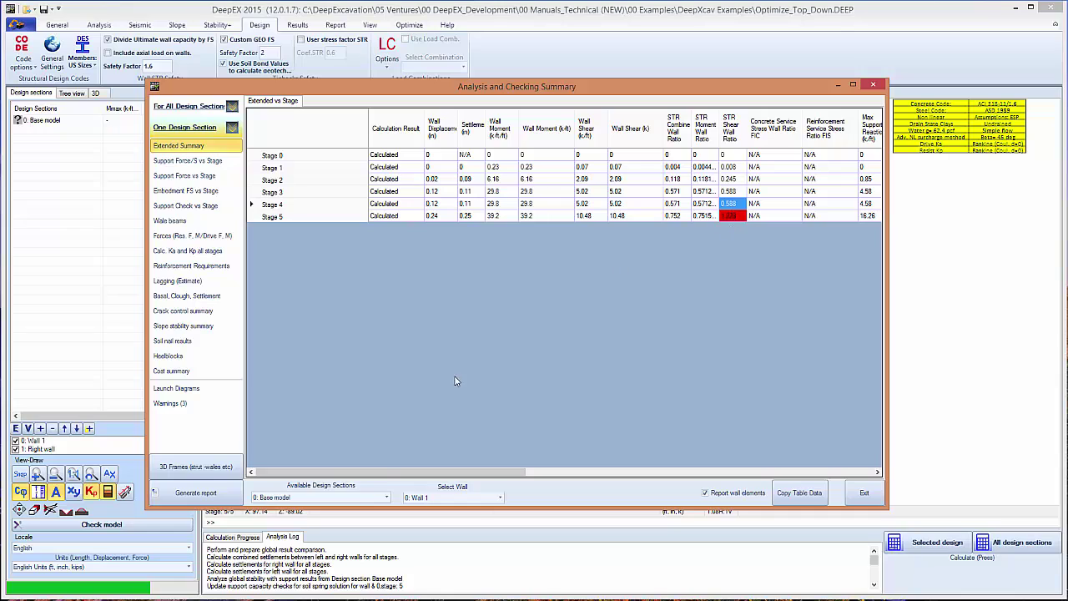
Step: Compare the Right wall's results with Wall 1's, then close the checking summary
click(367, 499)
click(446, 499)
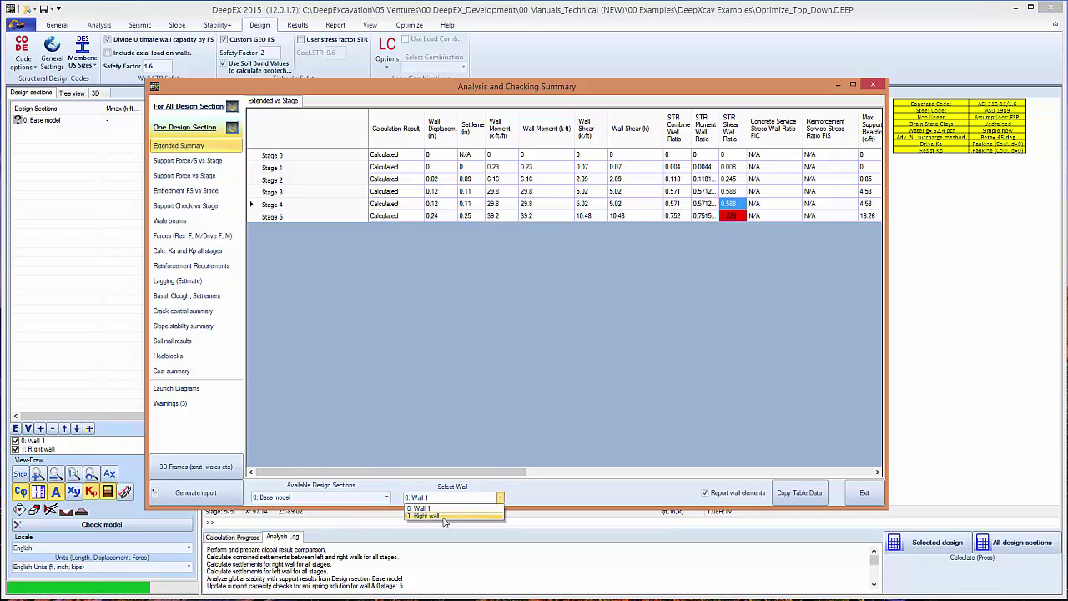
click(445, 516)
click(455, 497)
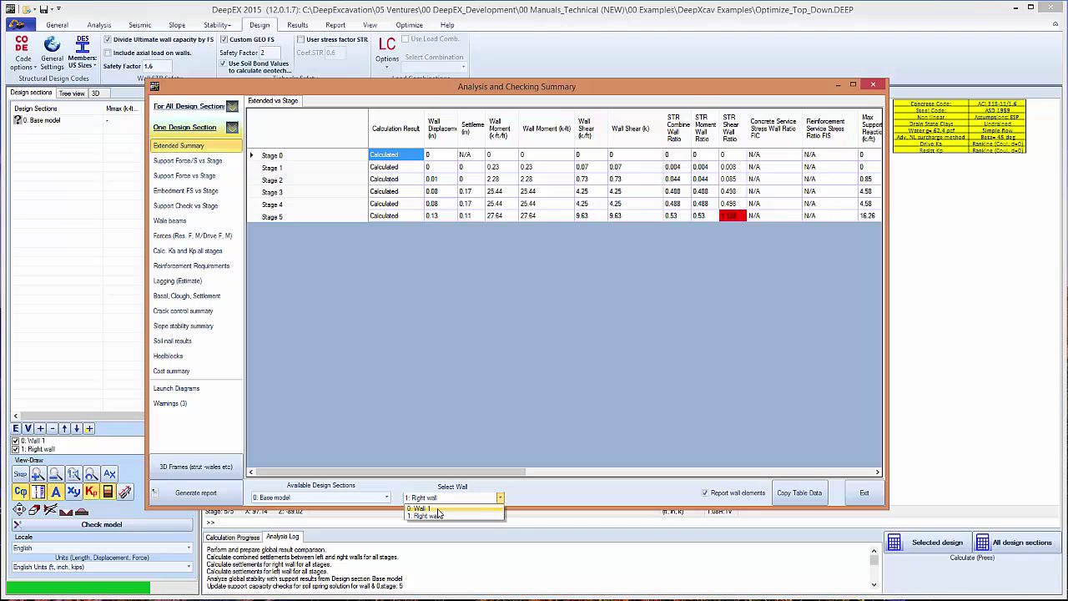
click(420, 509)
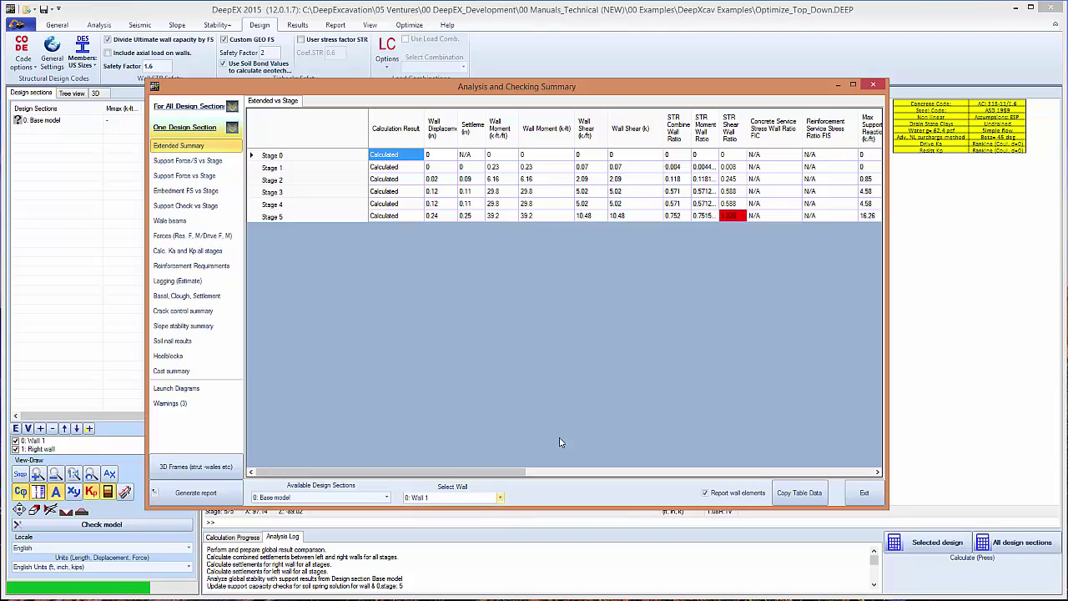
click(863, 492)
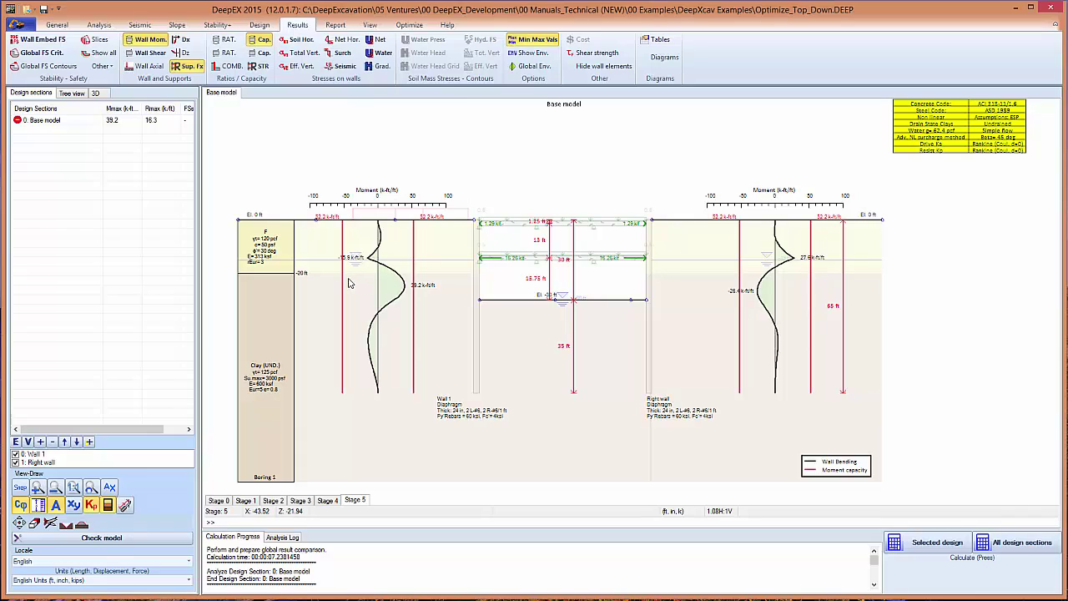
Step: Add wall deflection curves and step through Stages 1 to 5, ending on Stage 5
mouse_move(403, 284)
click(182, 40)
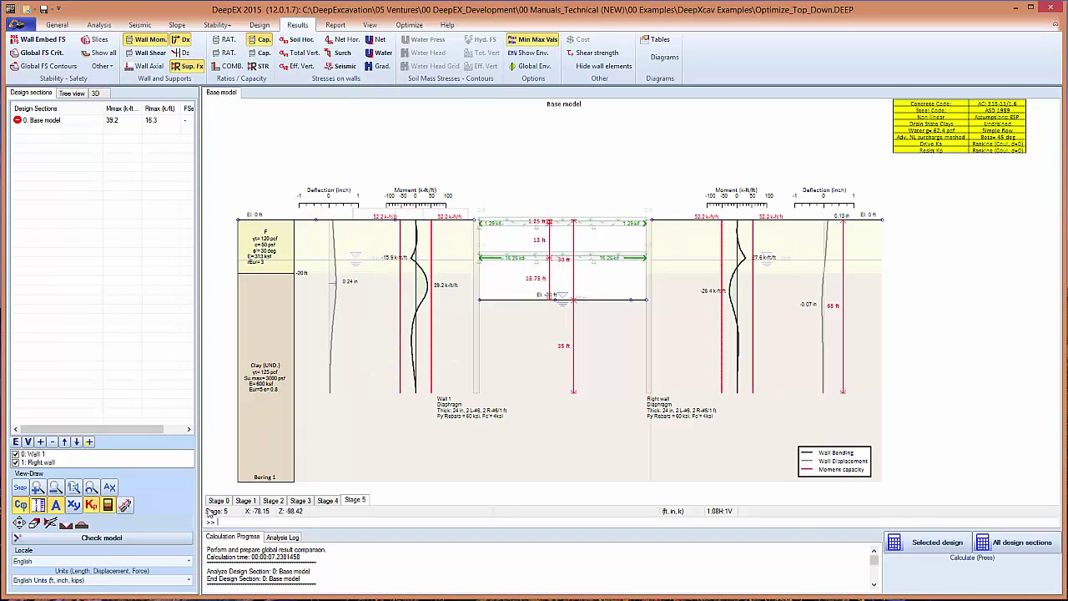
click(245, 500)
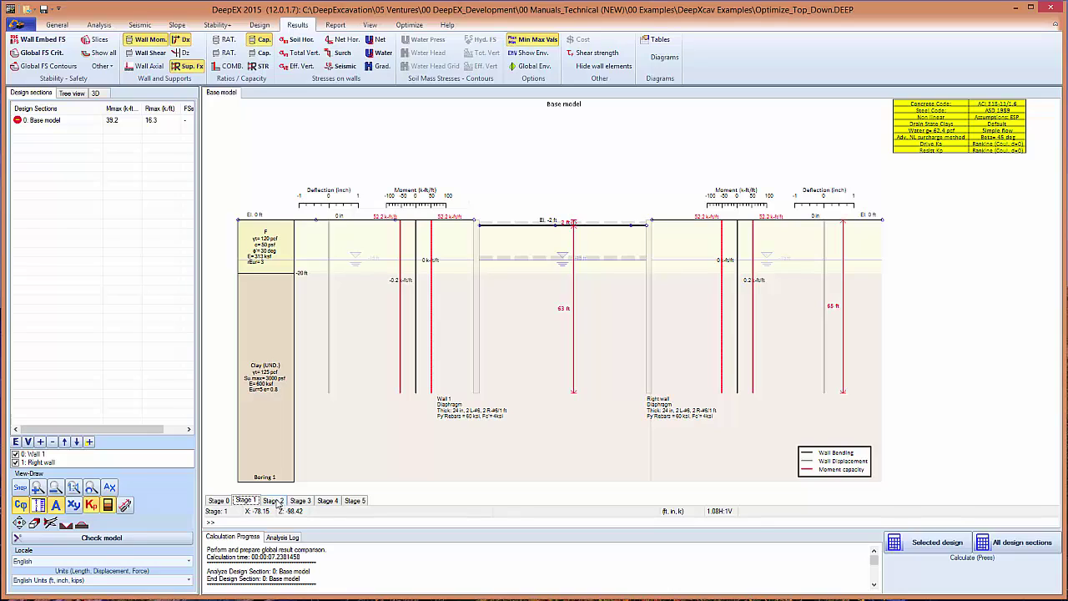
click(273, 501)
click(299, 501)
click(327, 500)
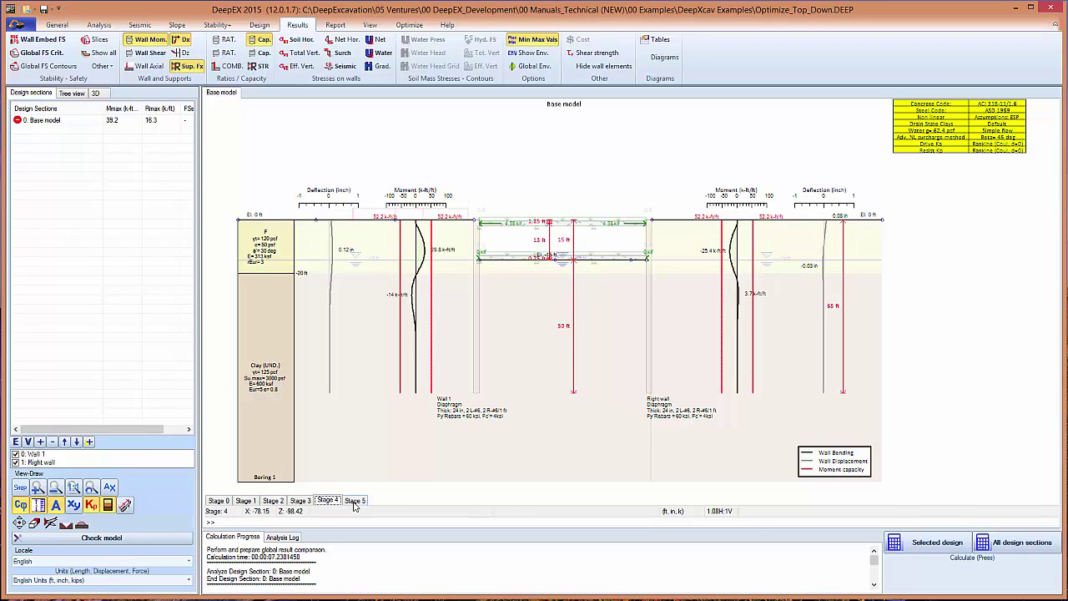
click(355, 501)
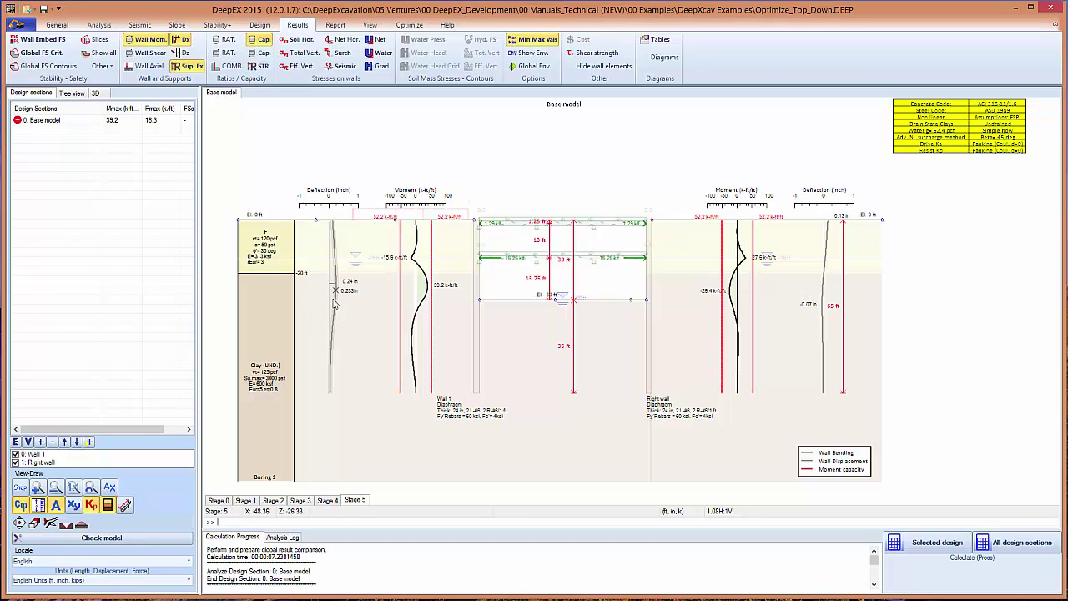
mouse_move(336, 307)
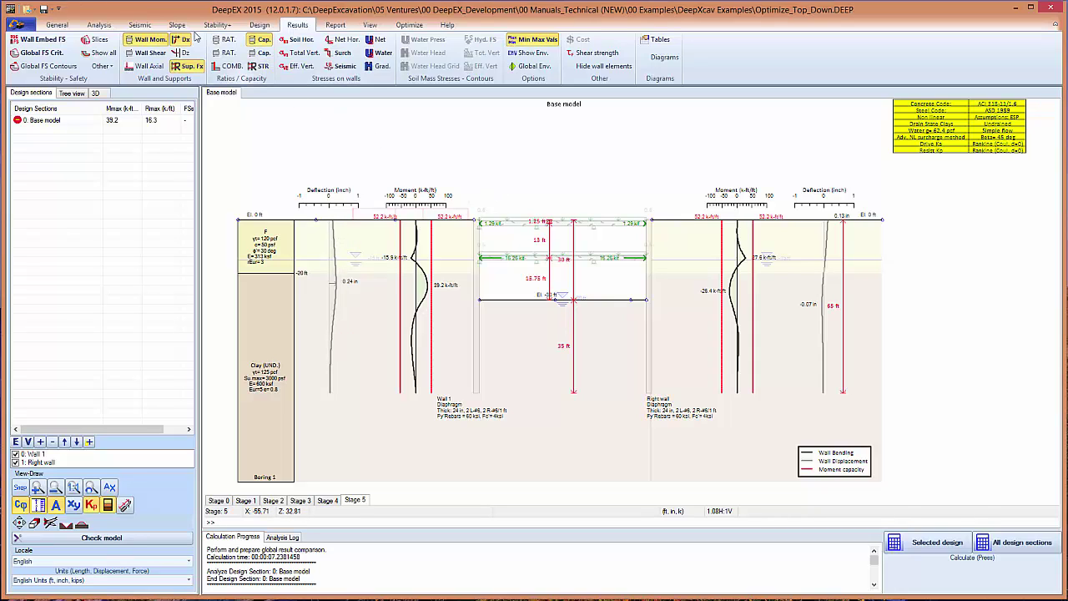
Step: Replace the wall moment and deflection diagrams with slab structural ratios, ending on Stage 5
click(163, 41)
click(180, 40)
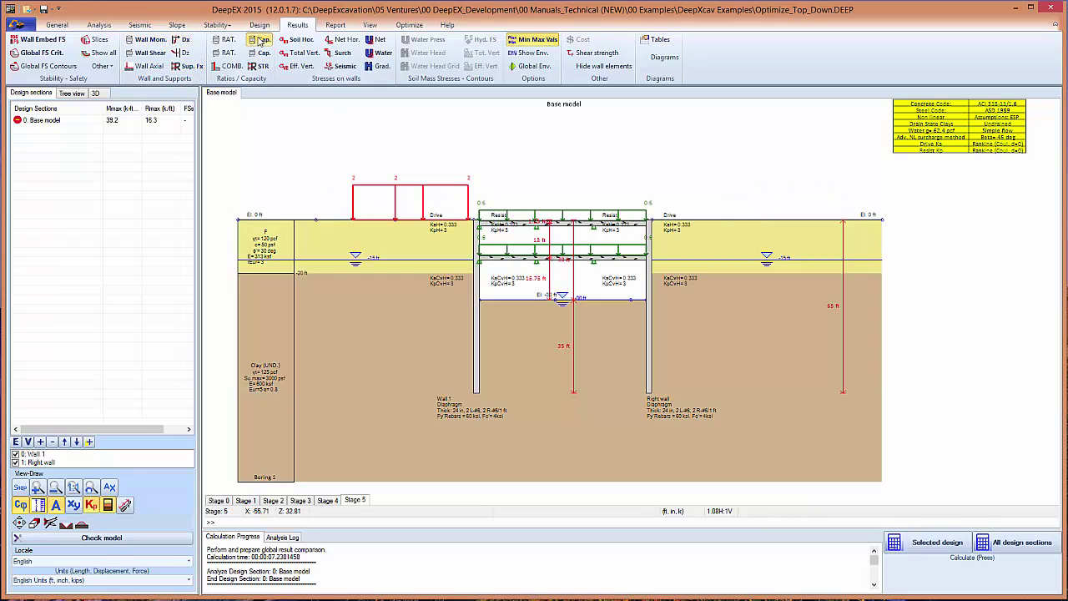
click(258, 65)
scroll(538, 244, up, 3)
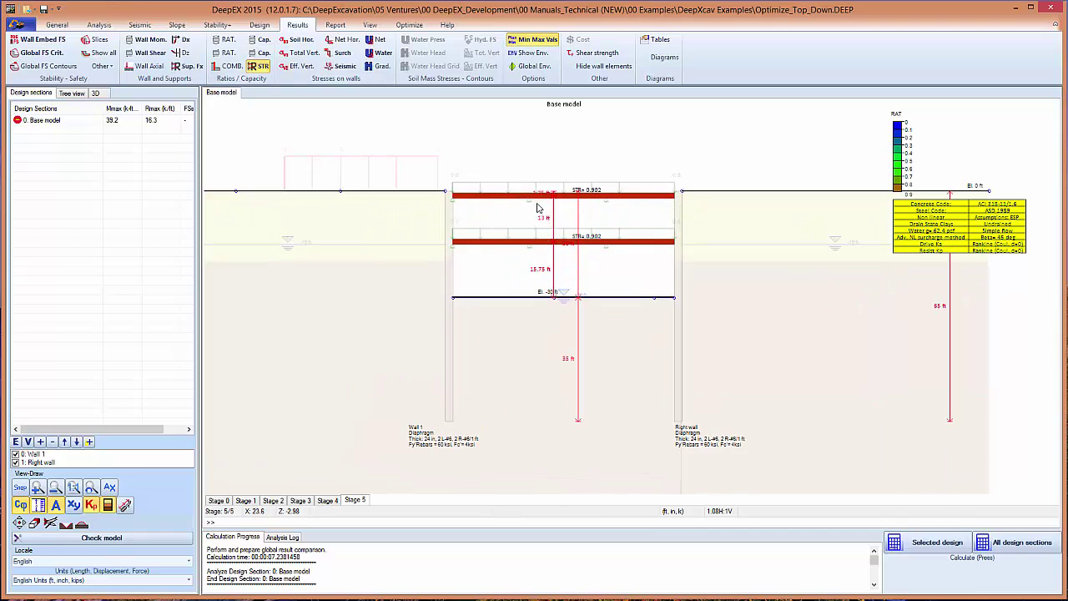
click(328, 500)
click(299, 500)
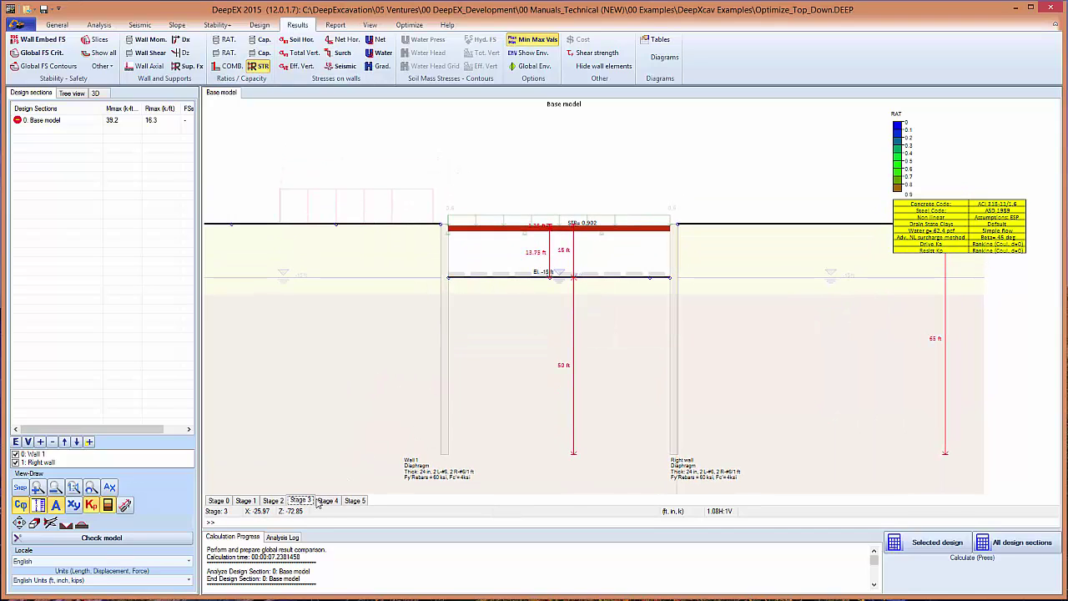
click(328, 500)
click(354, 500)
Step: Review the lower slab support's results, shear and moment values, and moment–axial capacity envelope
mouse_move(489, 276)
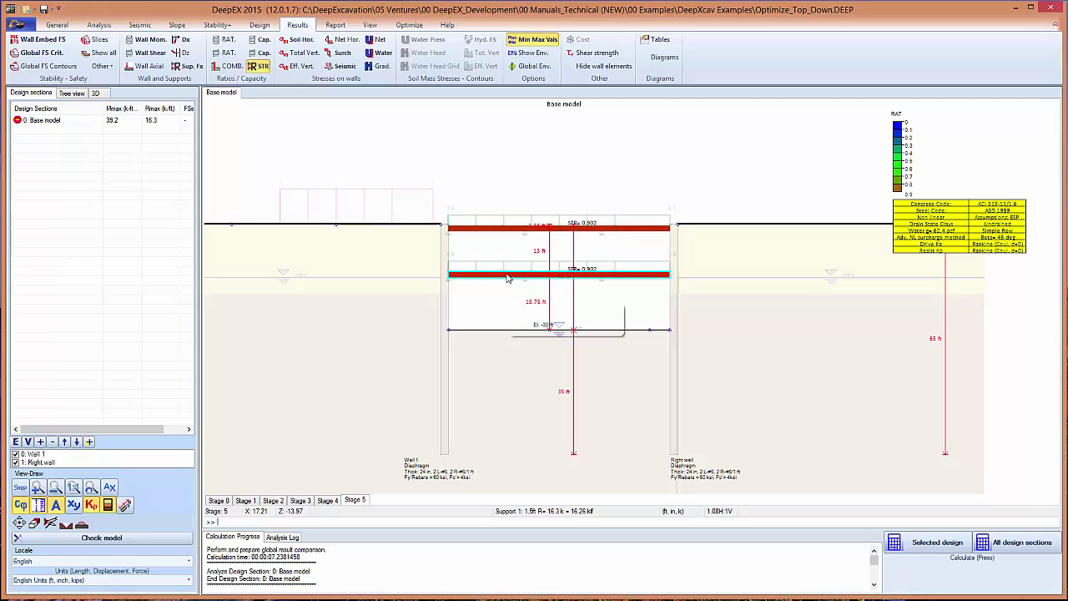
double_click(501, 274)
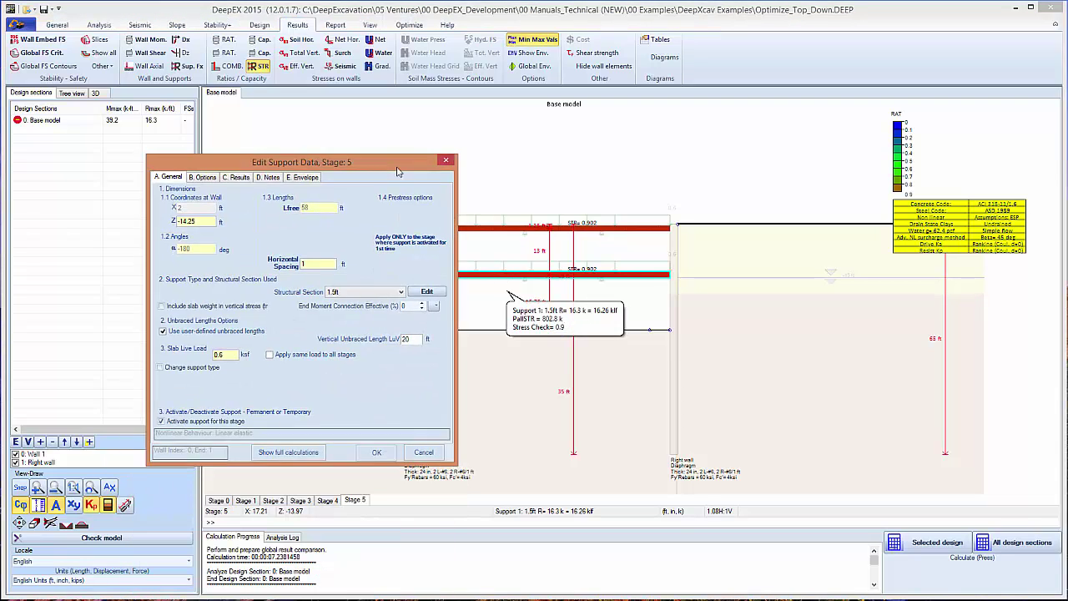
drag(396, 171, 429, 143)
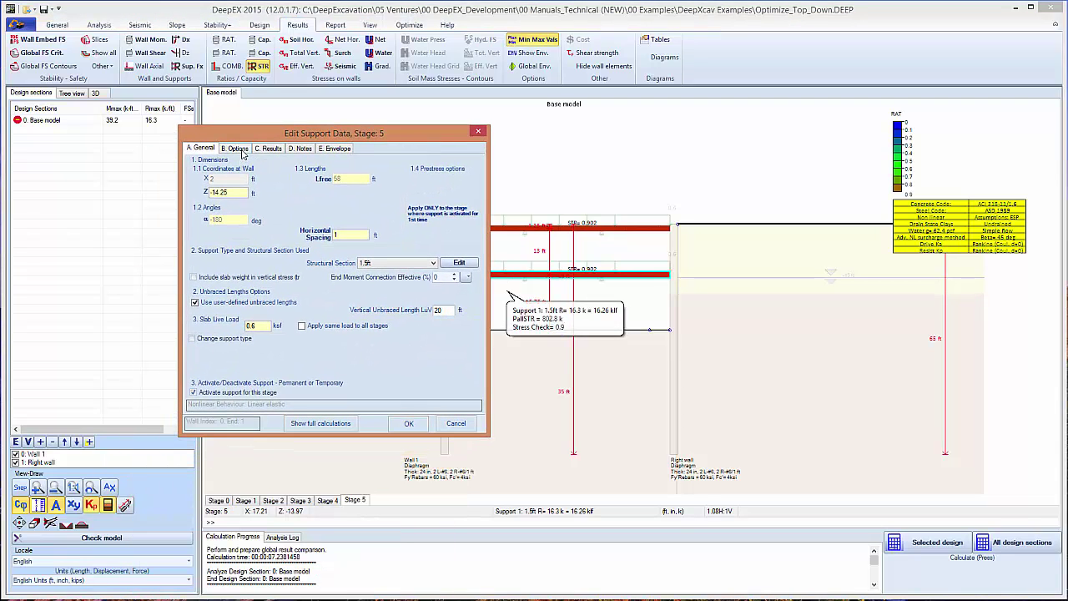
click(239, 149)
click(268, 149)
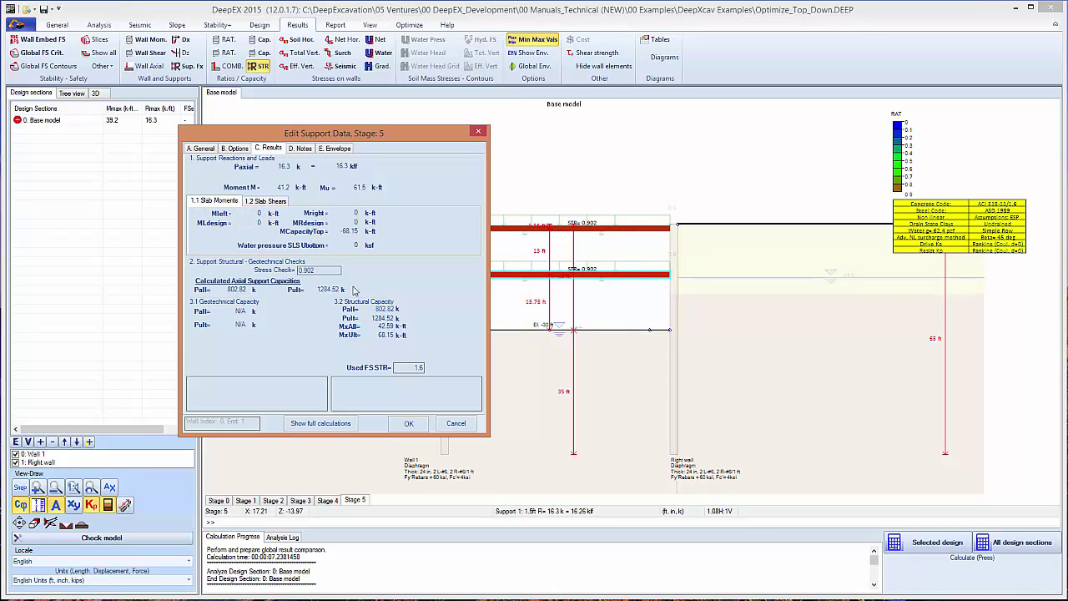
click(261, 202)
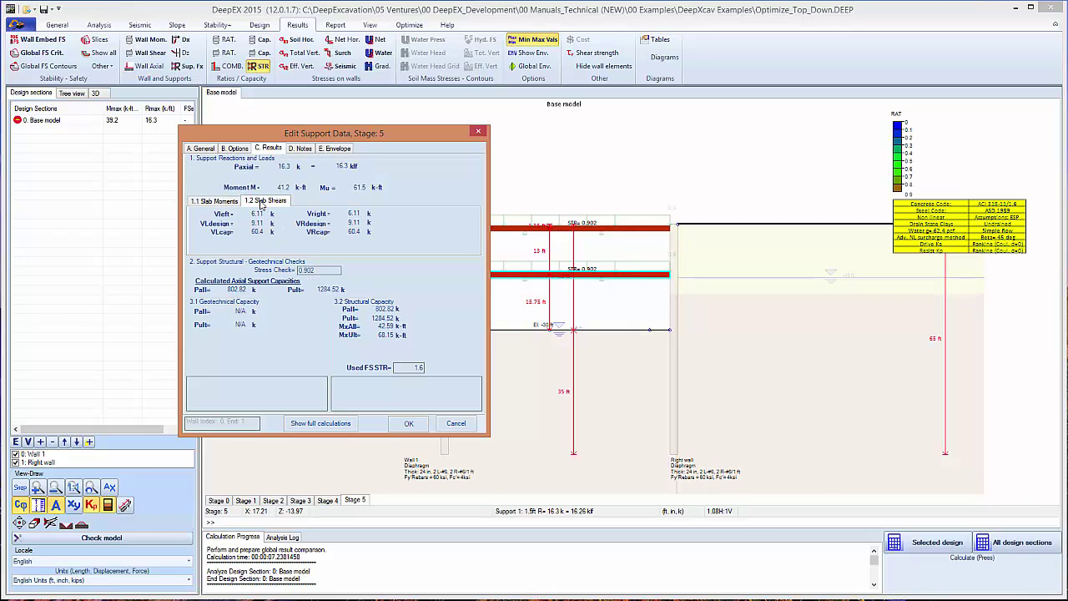
click(217, 203)
click(338, 150)
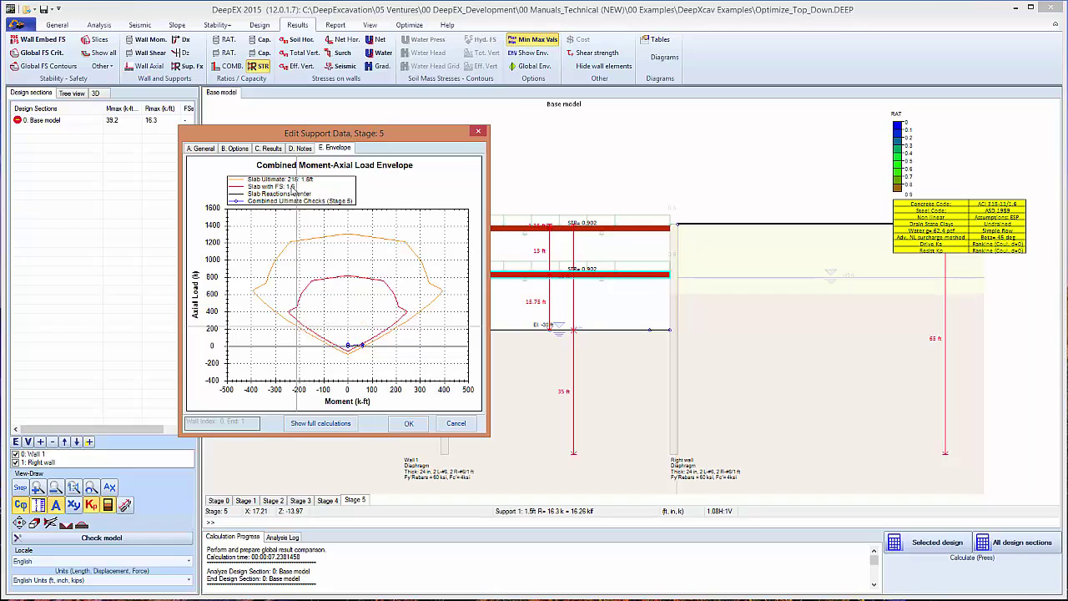
click(479, 134)
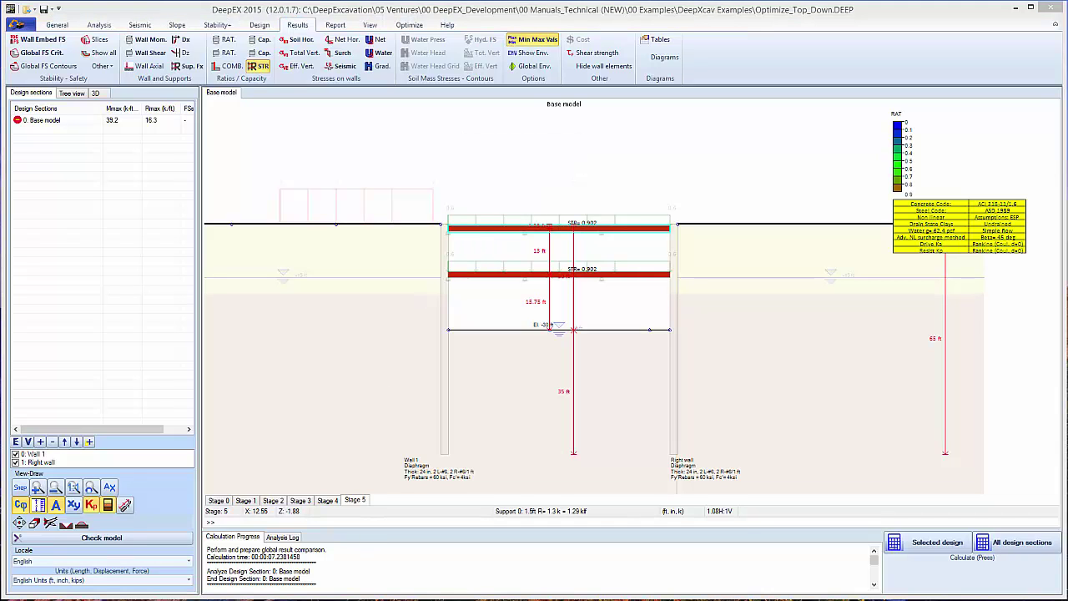
Step: Open the top slab support's data to review it, then close it
double_click(517, 227)
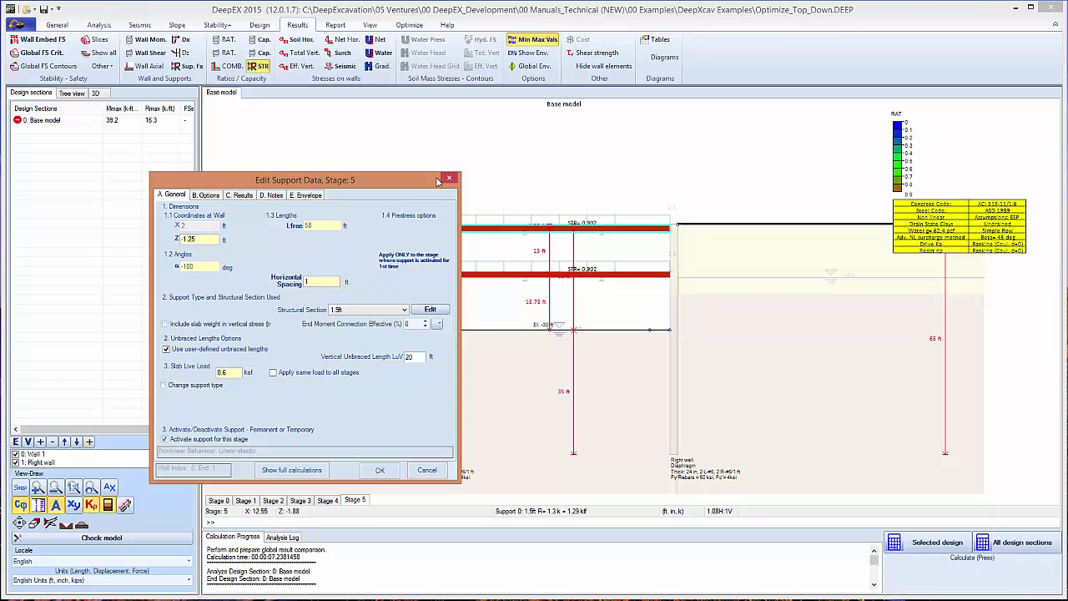
drag(376, 180, 317, 159)
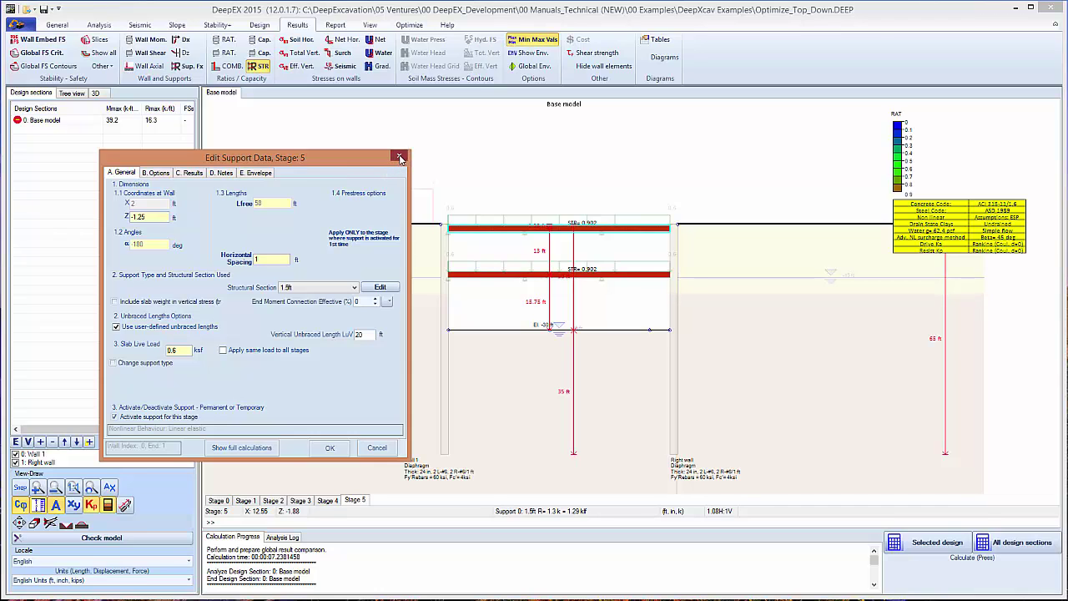
click(401, 159)
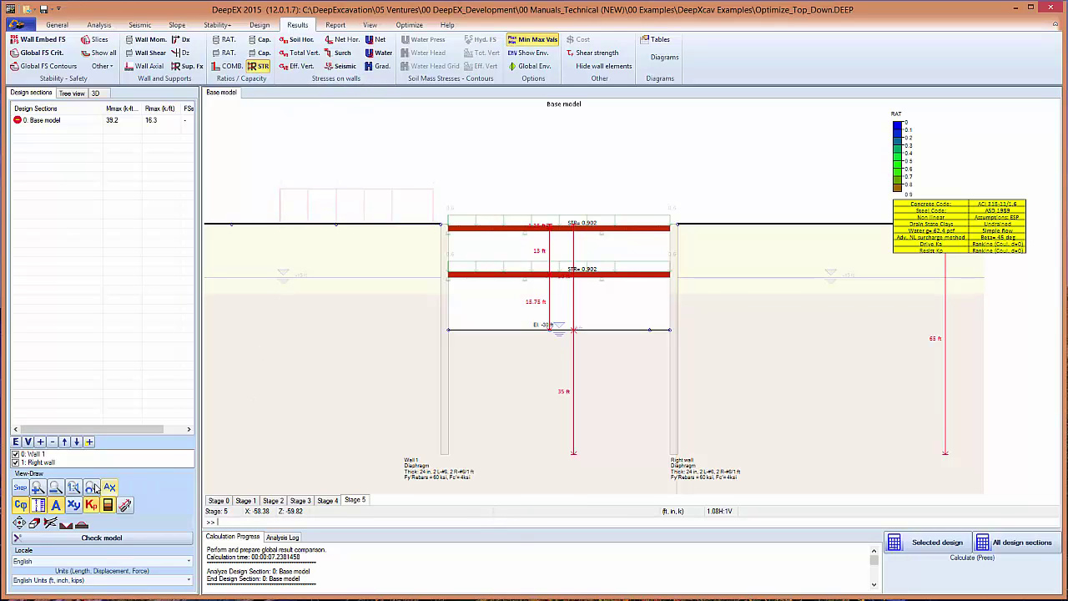
Step: Hide structural ratios and try auto-designing Wall 1 with 2 #6 top bars, dismissing the failure
click(92, 487)
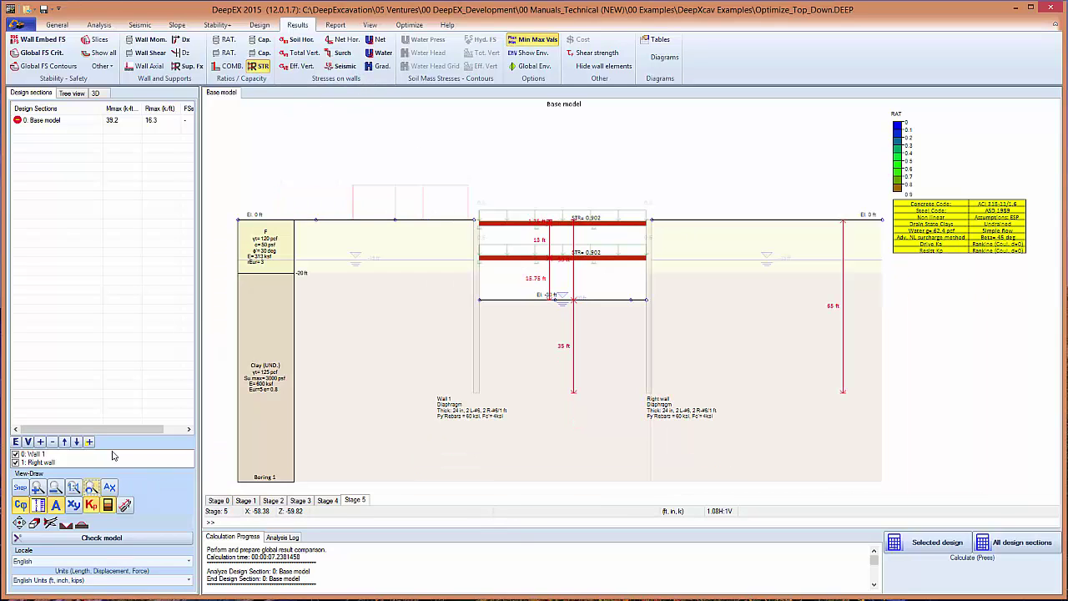
click(257, 66)
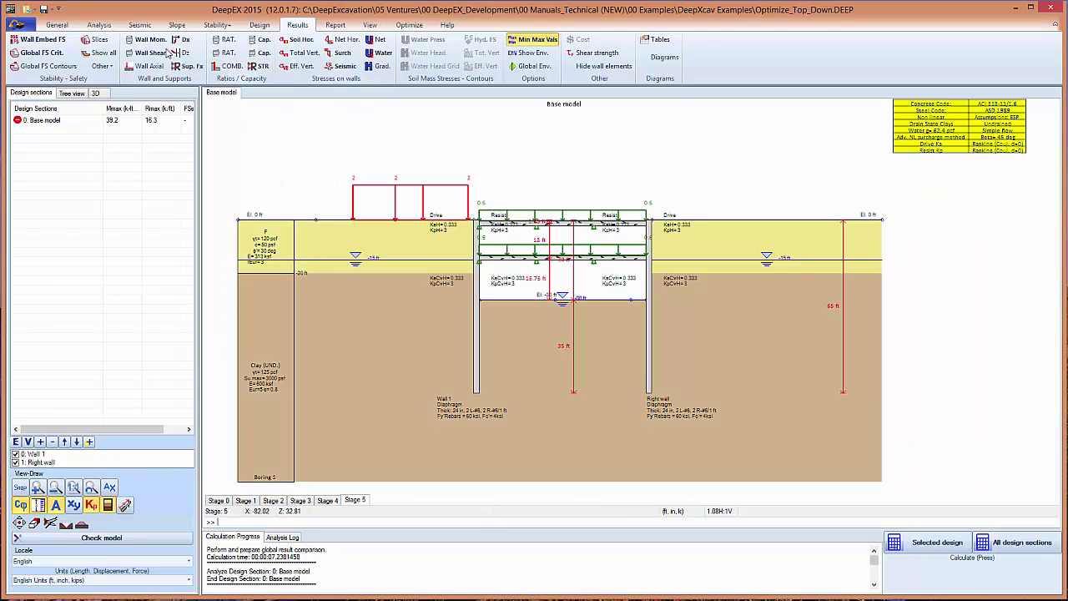
click(409, 25)
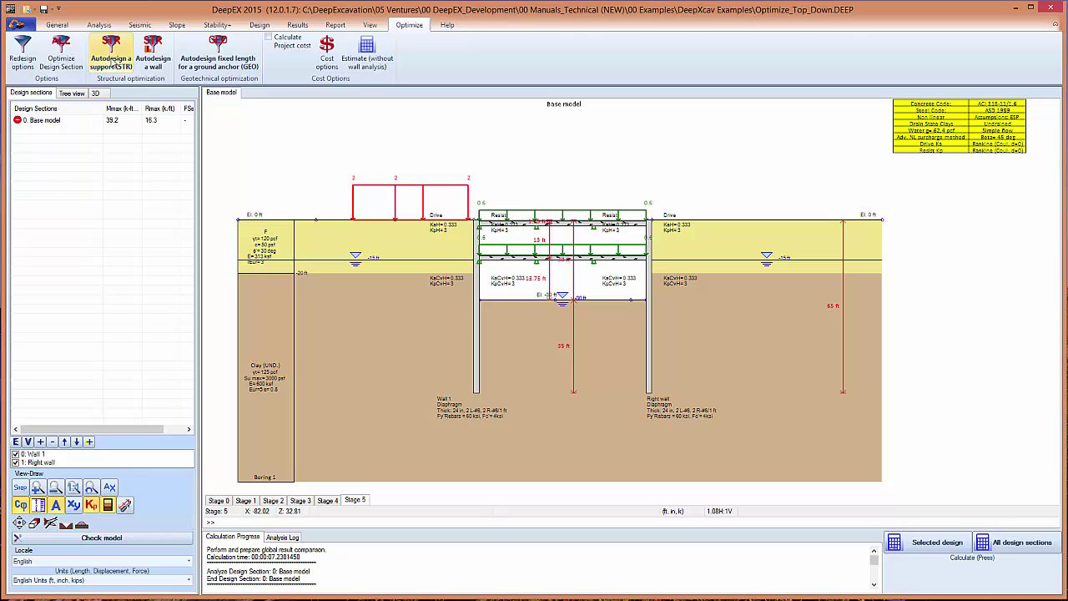
click(156, 60)
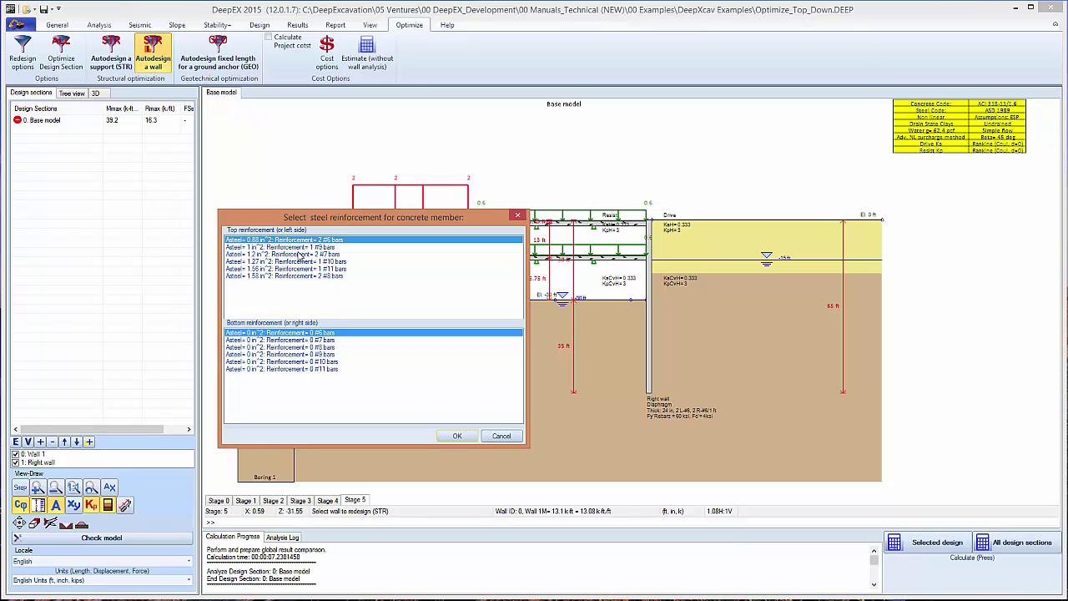
drag(301, 255, 306, 243)
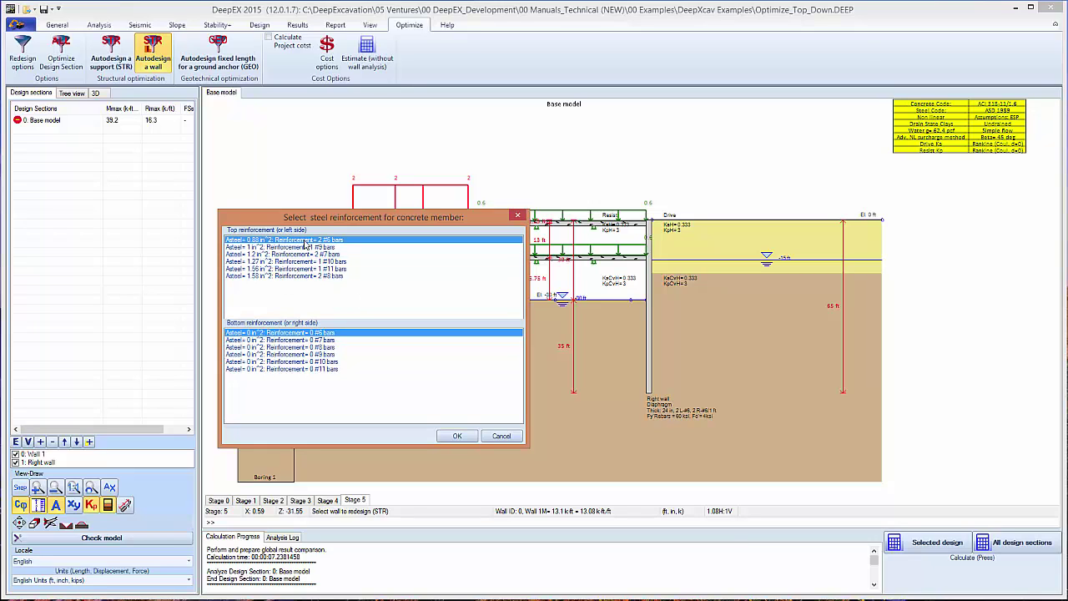
click(507, 437)
click(582, 360)
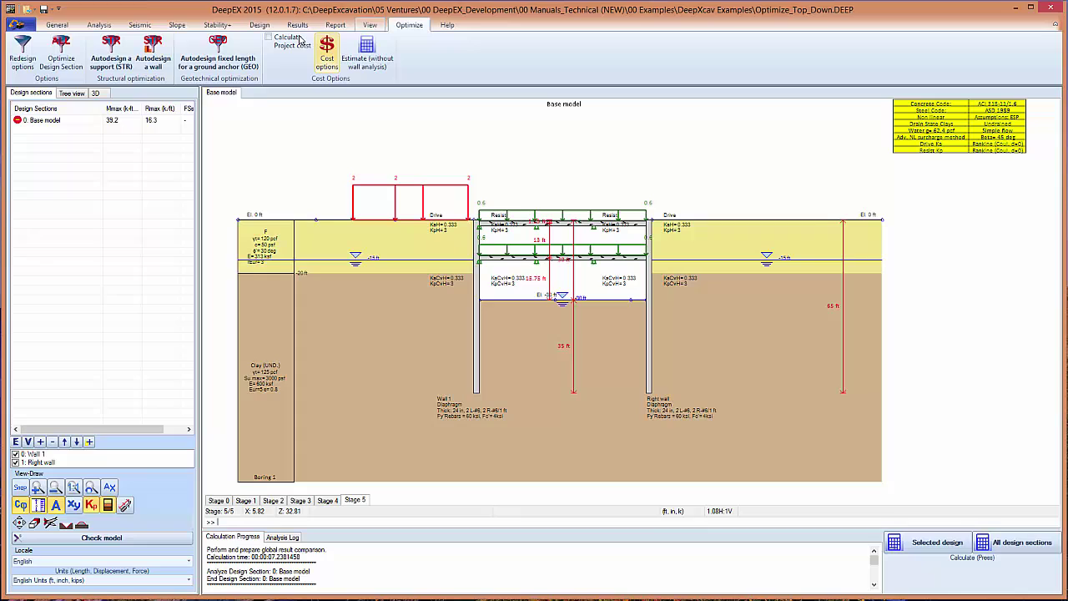
Step: Cancel the support redesign attempt and rerun the analysis for the Base model
click(111, 52)
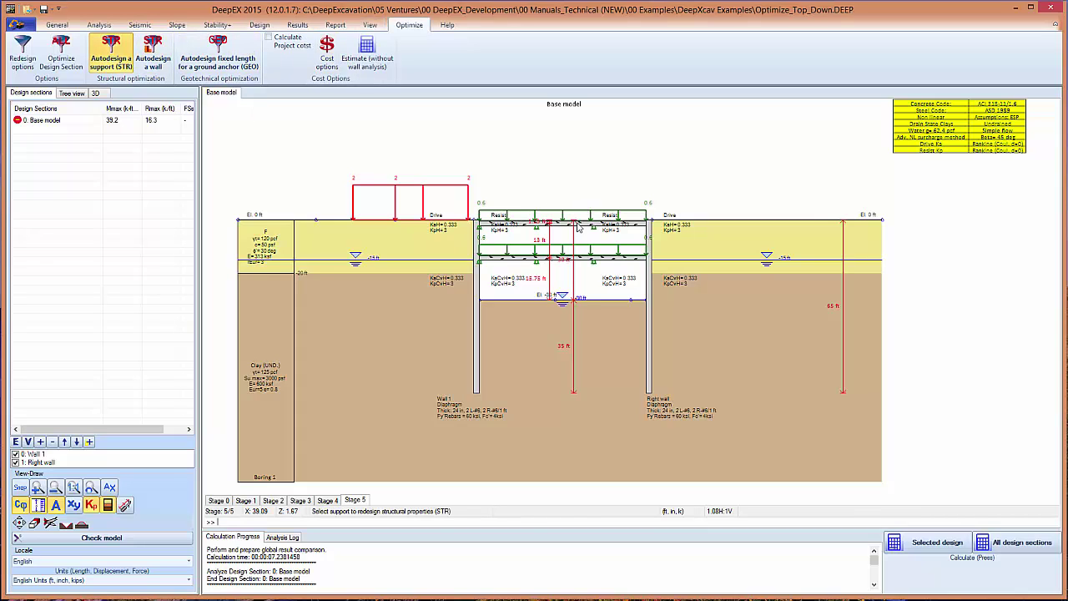
click(566, 226)
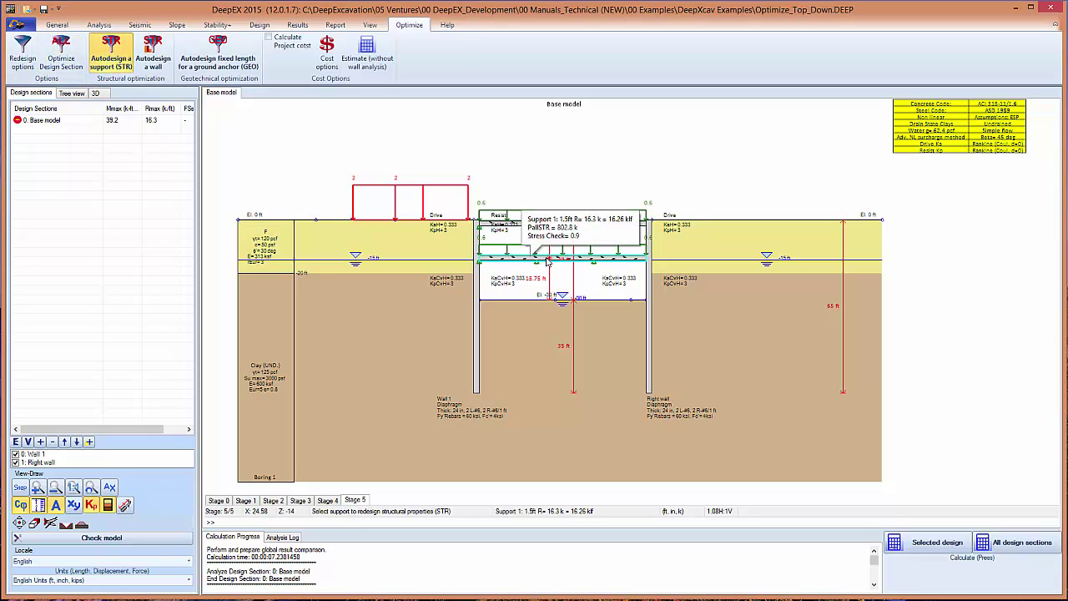
click(111, 51)
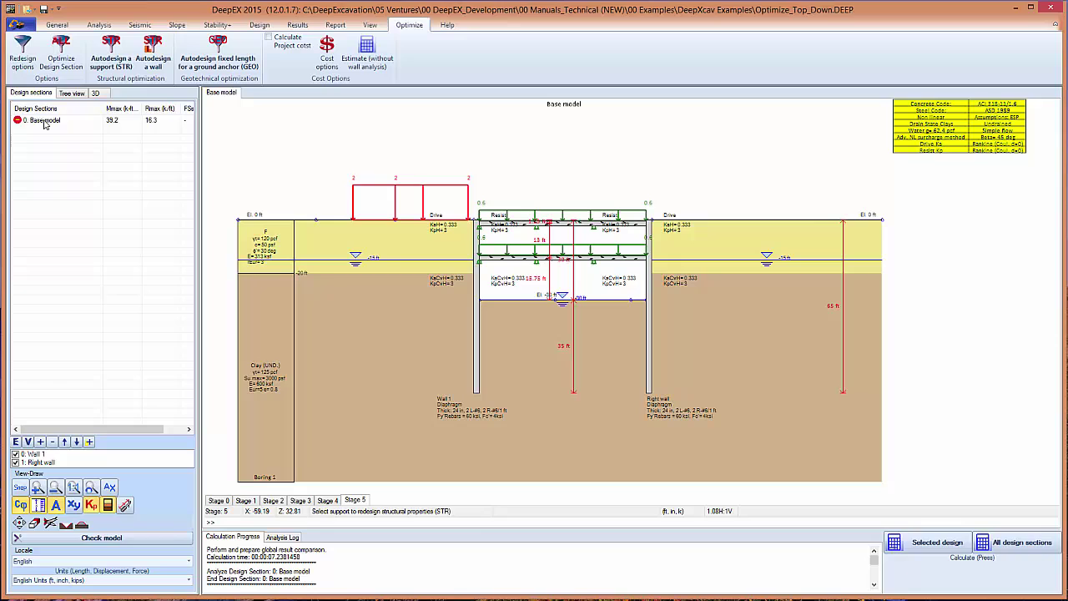
click(37, 119)
click(922, 542)
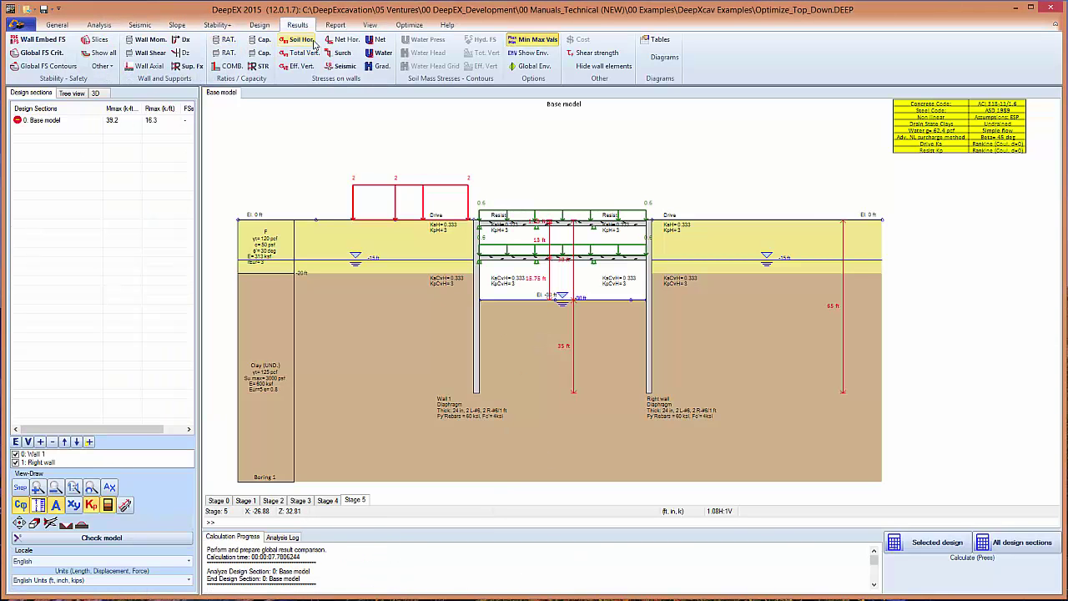
Step: Start auto-designing the top slab support, confirming replacement of support 0's properties
click(409, 24)
click(111, 55)
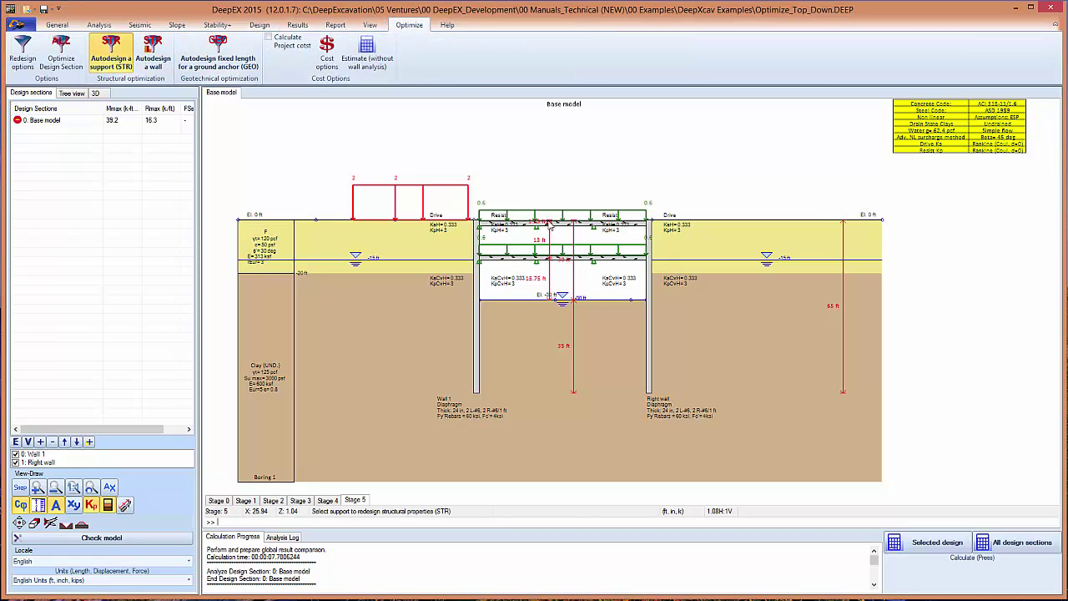
click(550, 228)
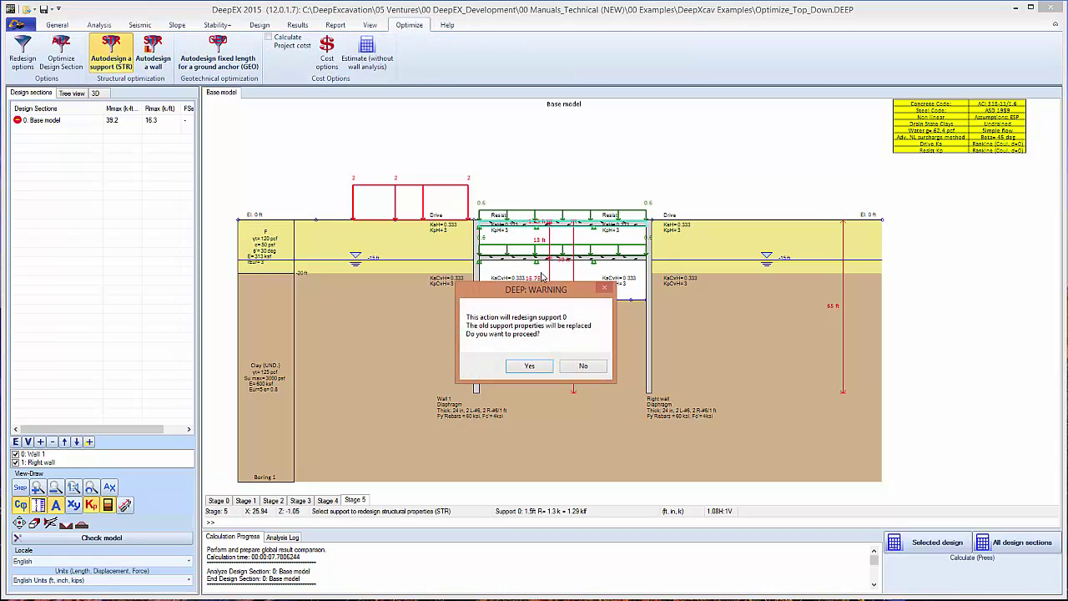
click(531, 369)
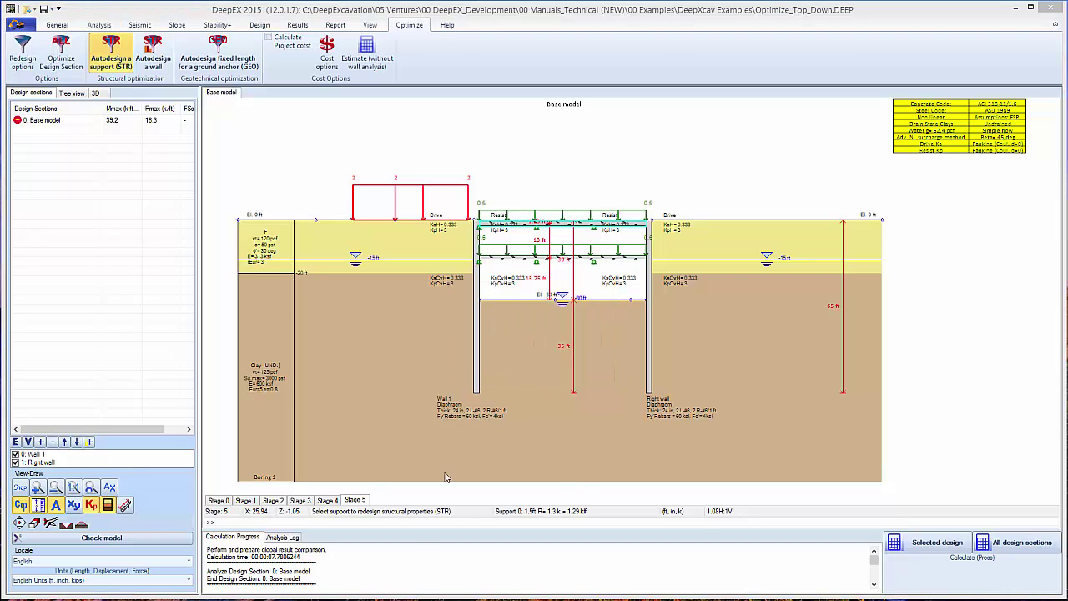
Step: Try 6.75, 6.24 and 5.08 in² top reinforcement, close without applying, and dismiss the solver warning
click(477, 351)
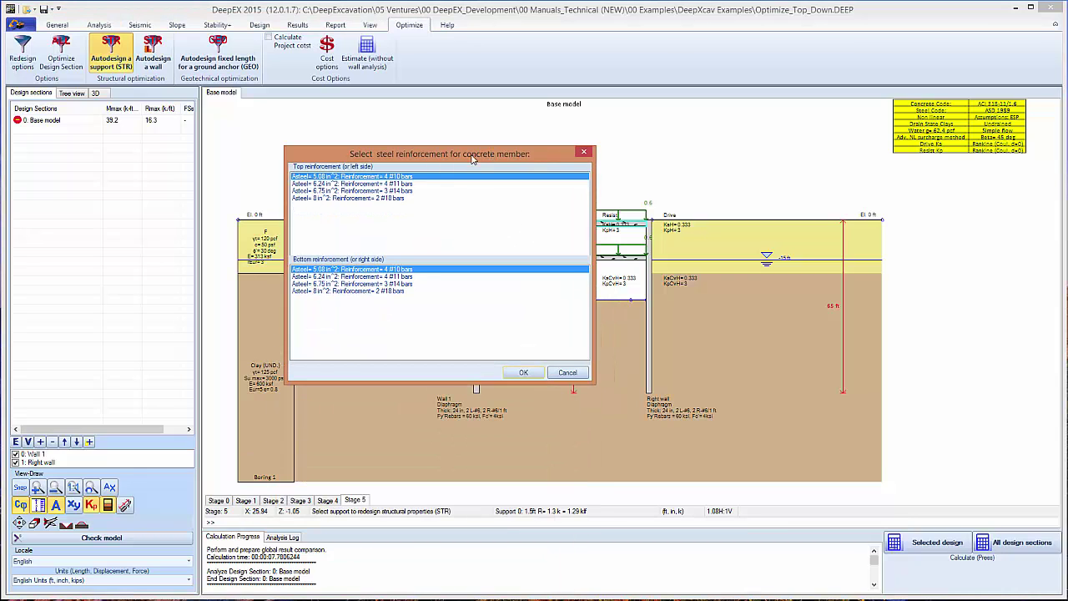
click(399, 184)
click(391, 178)
click(387, 191)
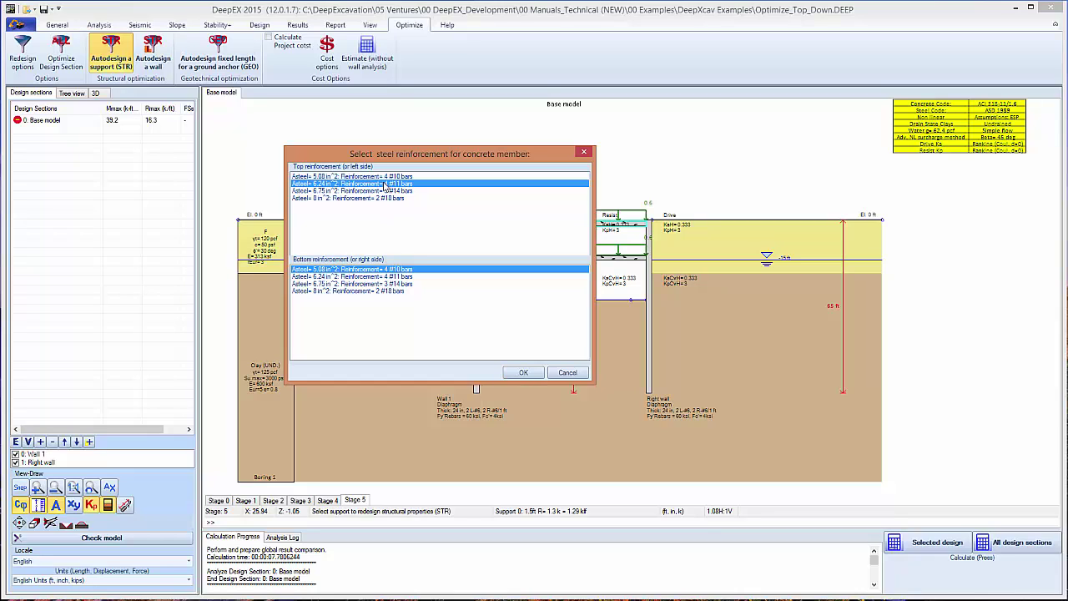
click(380, 191)
click(383, 198)
click(388, 184)
click(389, 177)
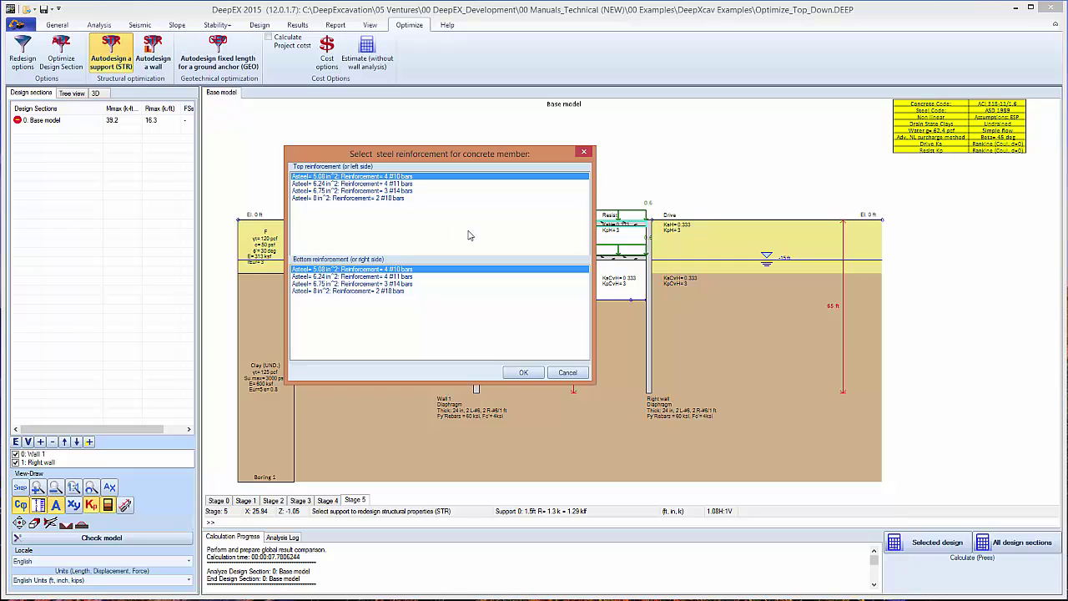
click(585, 153)
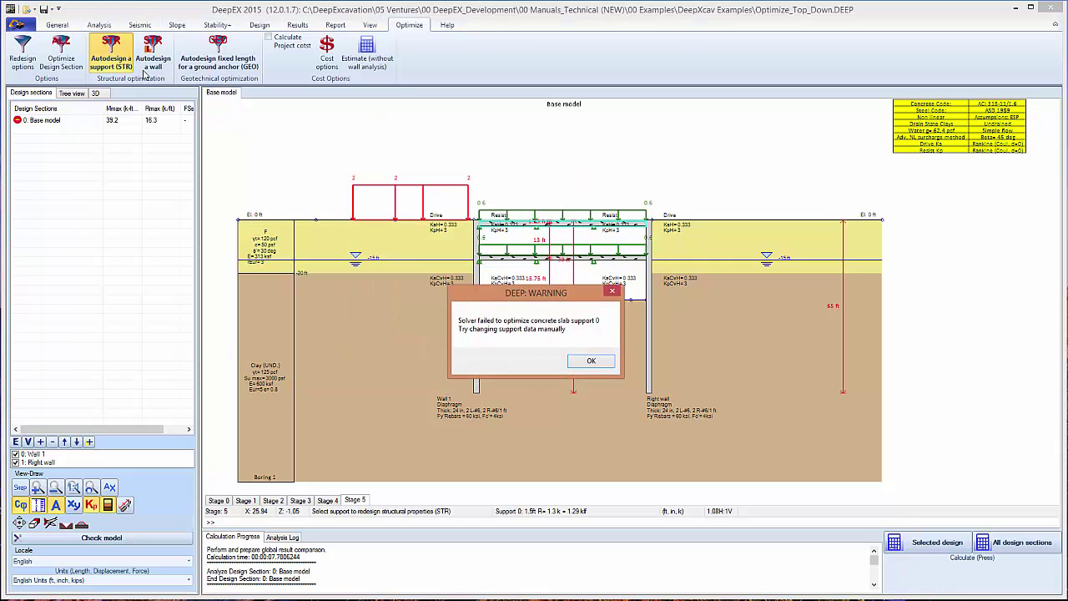
click(591, 361)
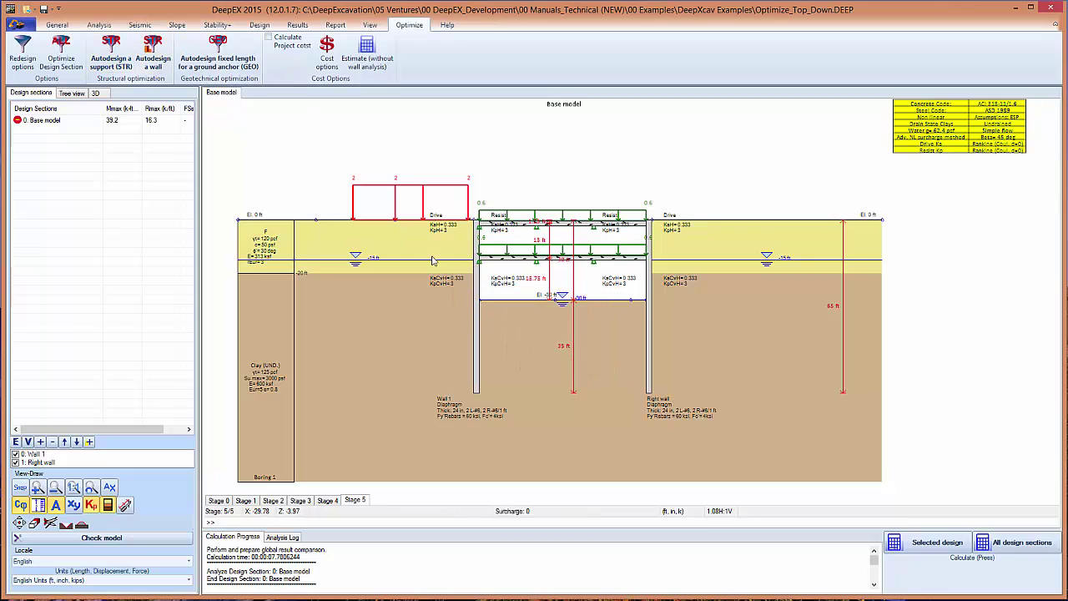
Step: In Wall 1's concrete-rebar section data, set shear bars to #5, sV 12 in, sH 24 in
double_click(478, 294)
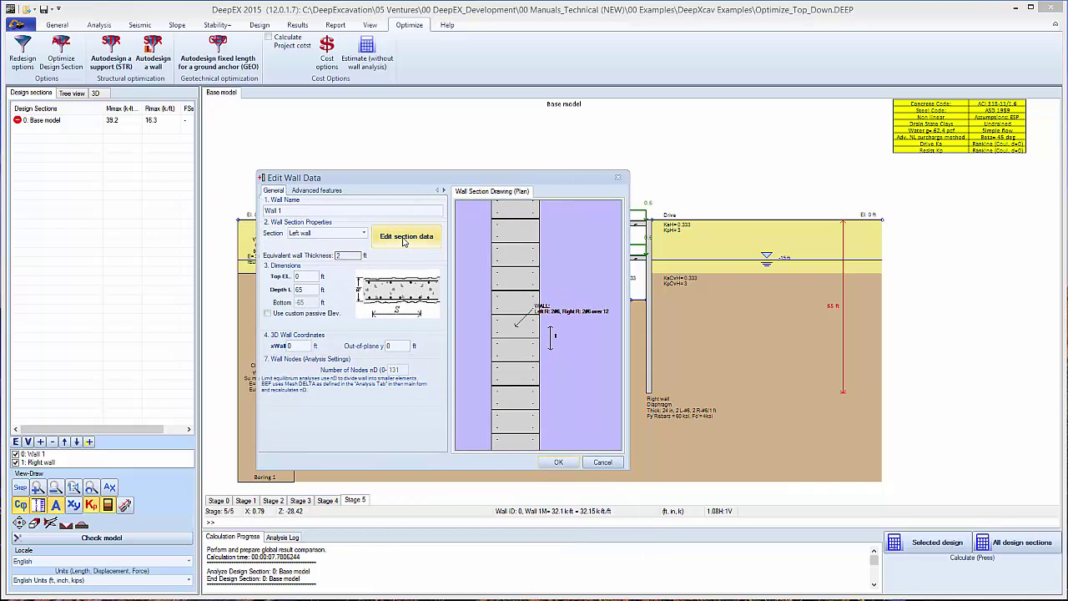
click(397, 241)
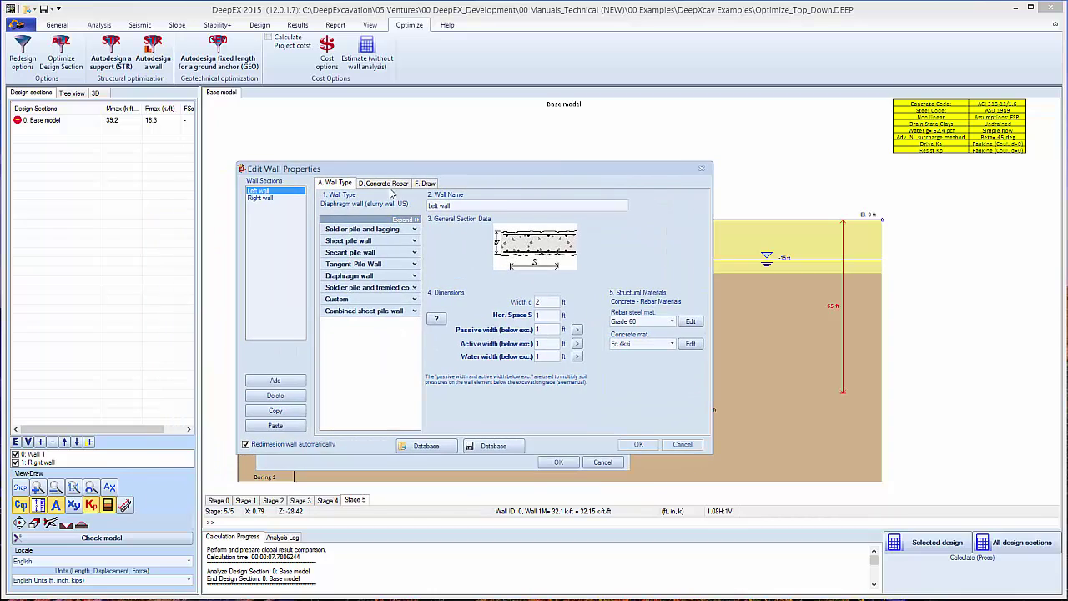
click(386, 184)
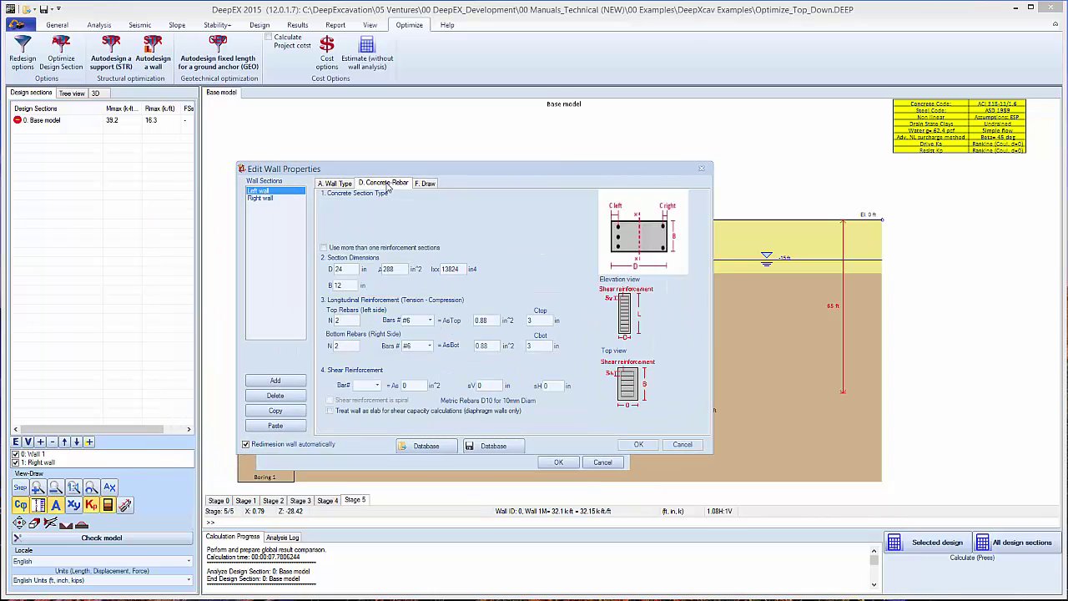
click(378, 387)
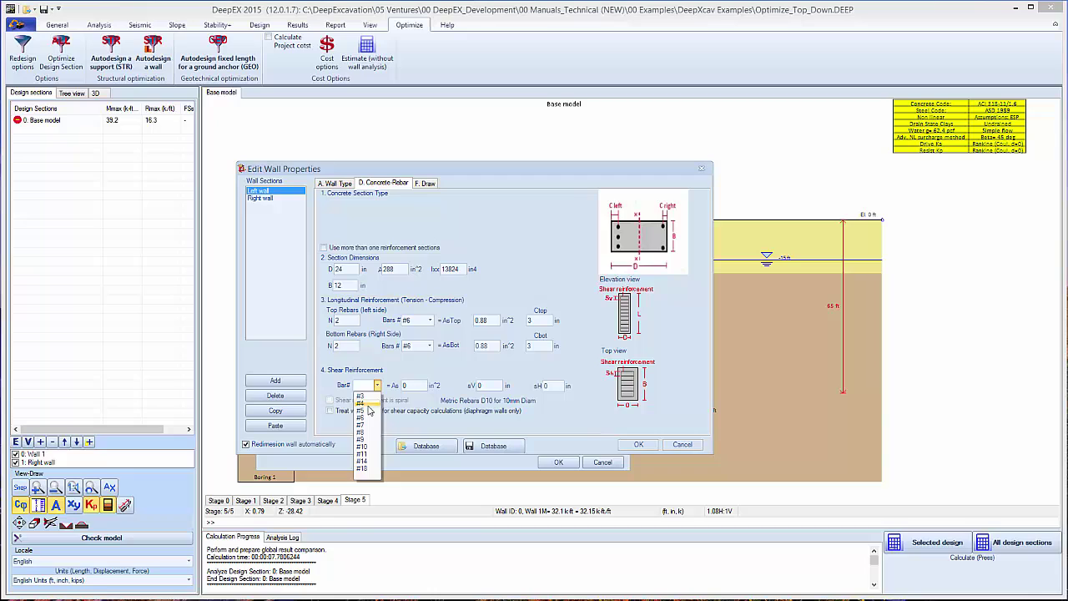
click(379, 409)
text(12)
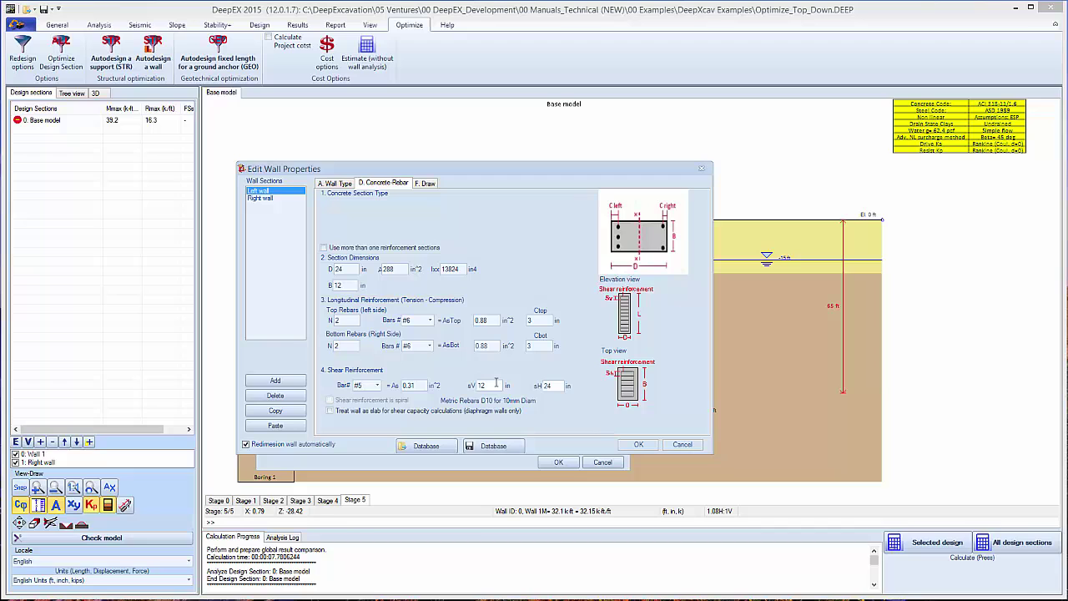
click(636, 445)
click(564, 465)
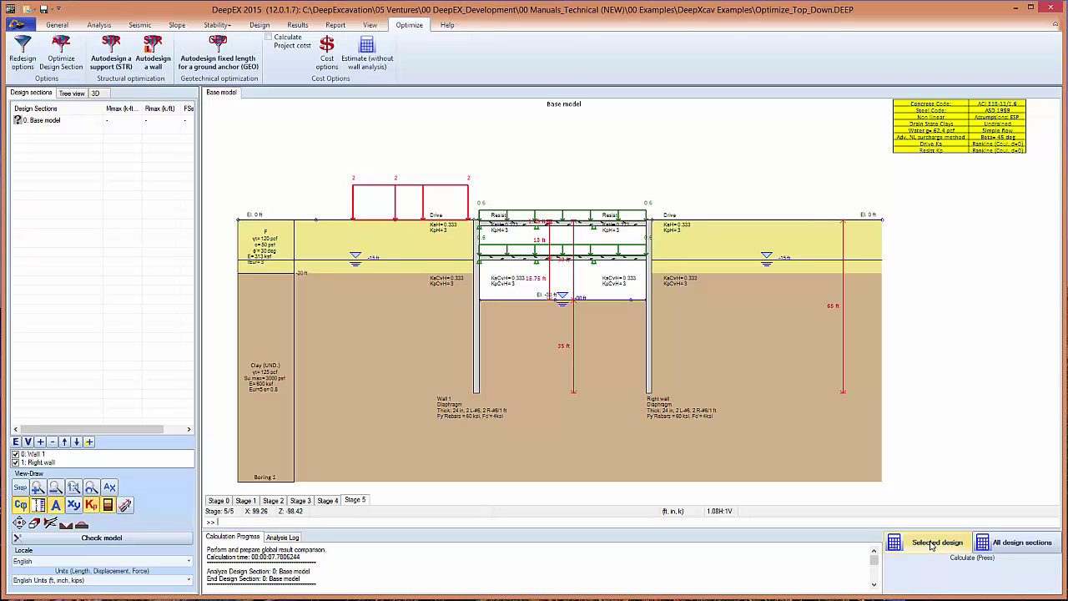
Step: Rerun the analysis, check the wall moment and 0.848 shear ratios, then plot wall shear with capacity lines
click(931, 546)
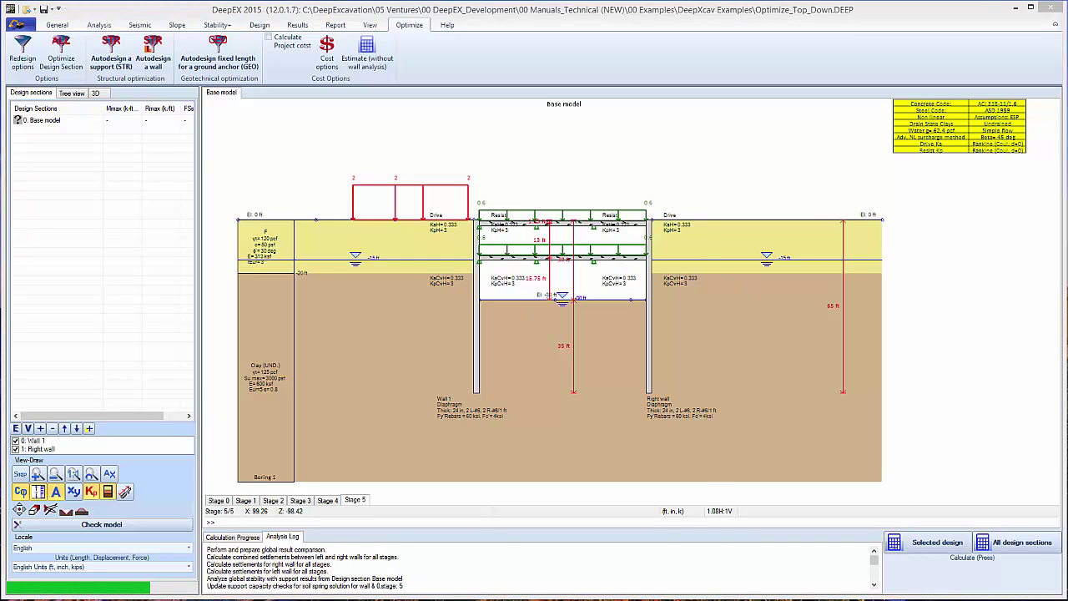
drag(377, 520, 449, 521)
click(534, 211)
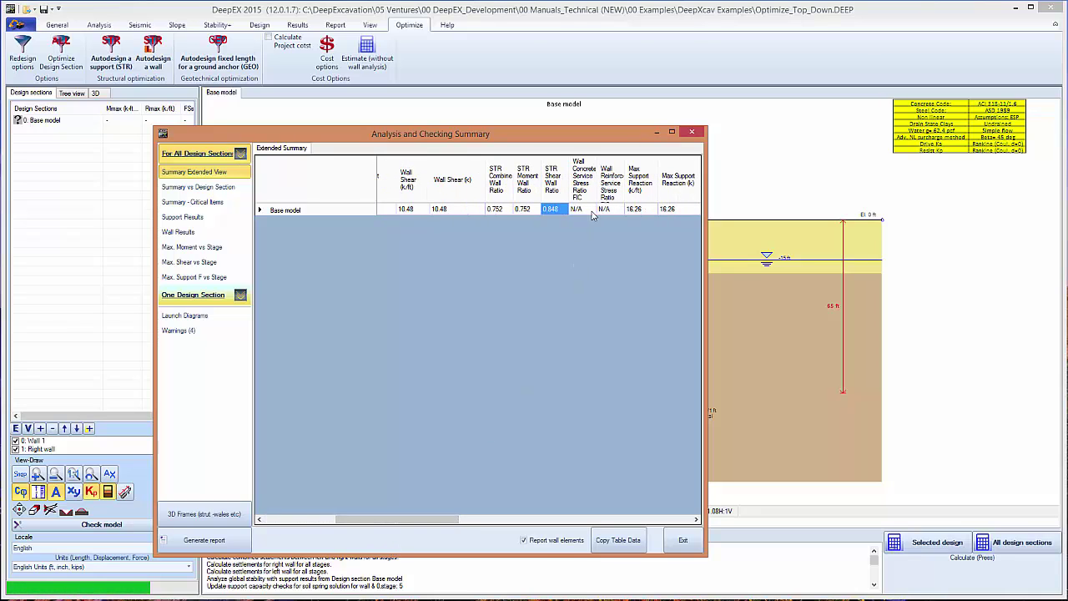
click(550, 210)
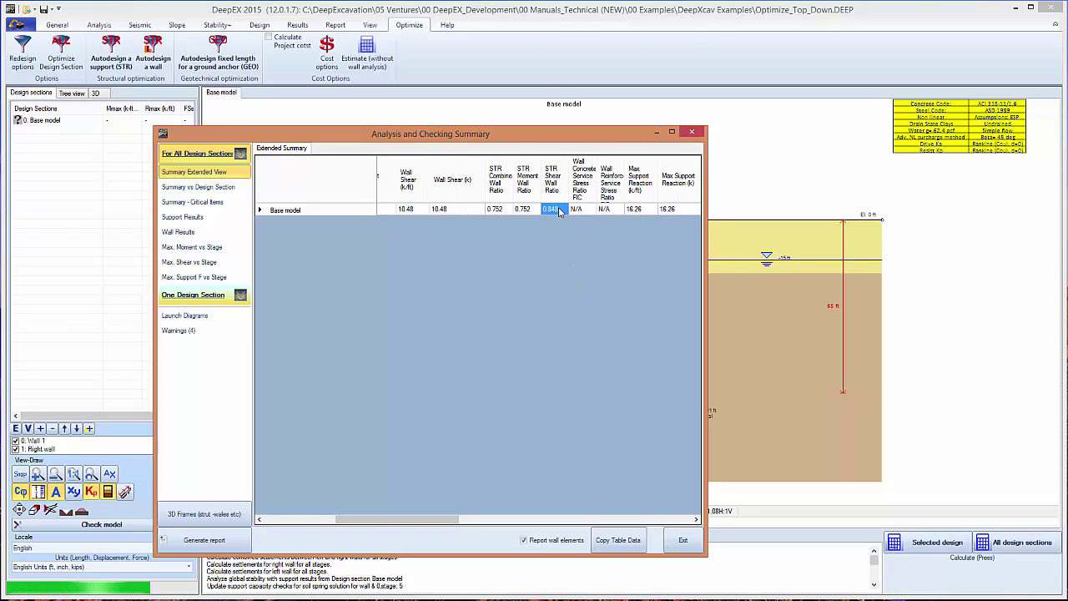
click(693, 133)
click(155, 54)
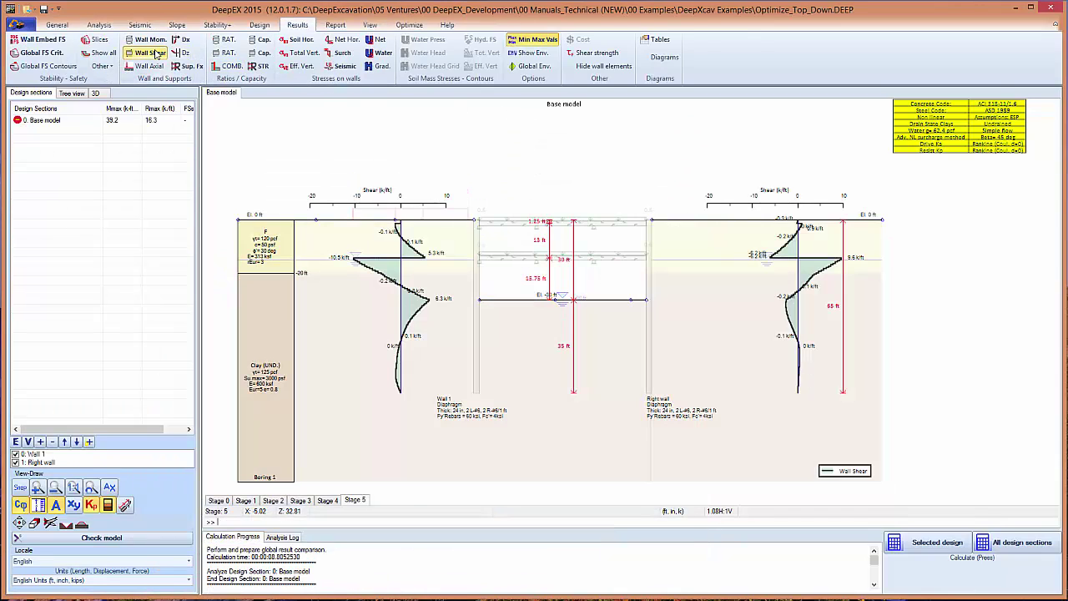
click(260, 53)
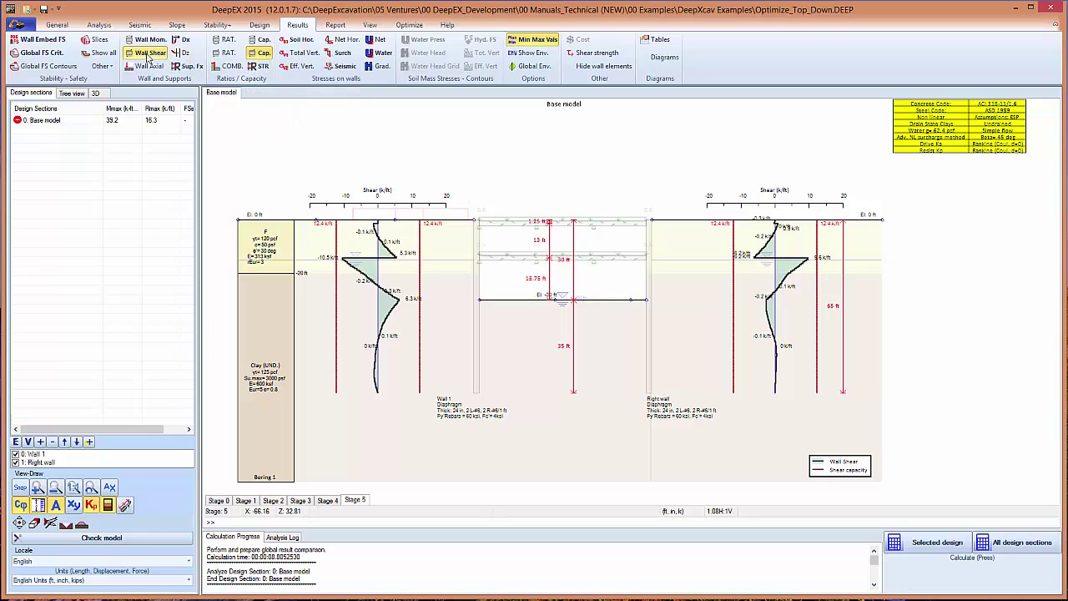
Step: Review the Base model's Stages 0–5 in the Report Manager, then close it
click(337, 26)
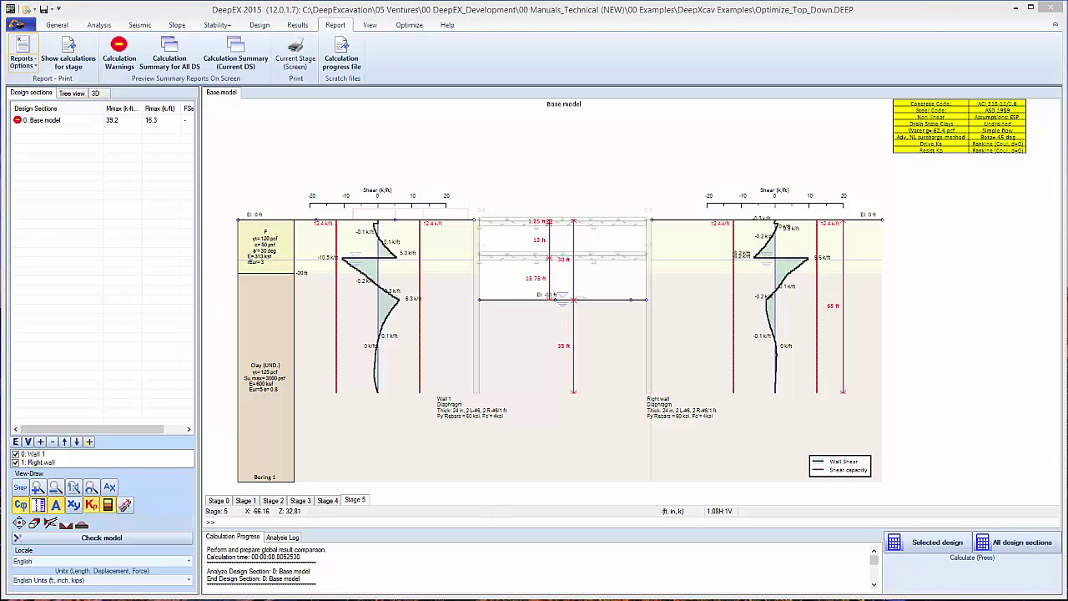
click(21, 48)
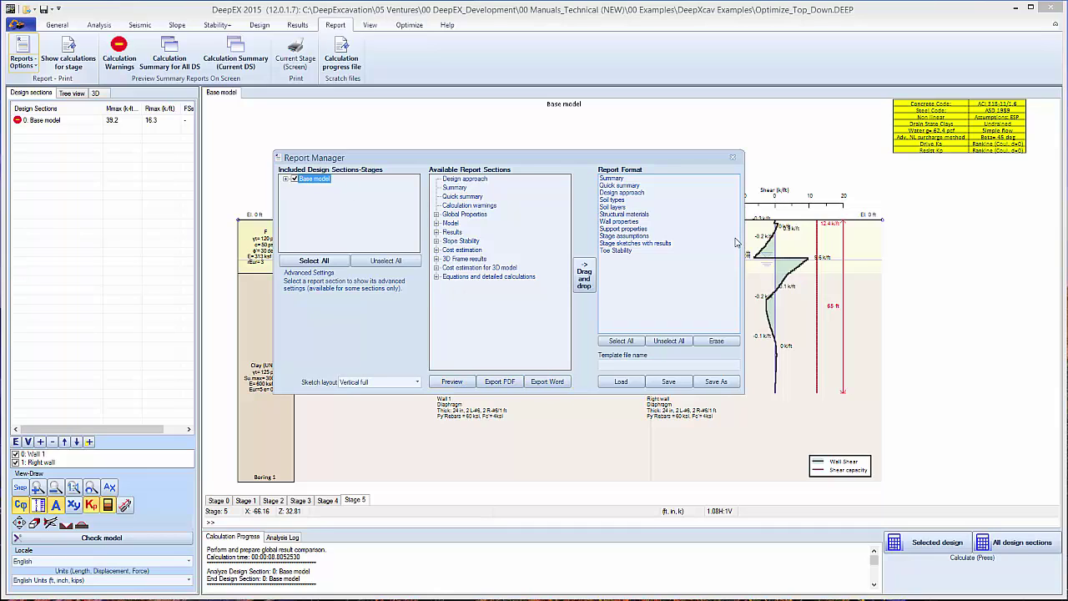
click(286, 178)
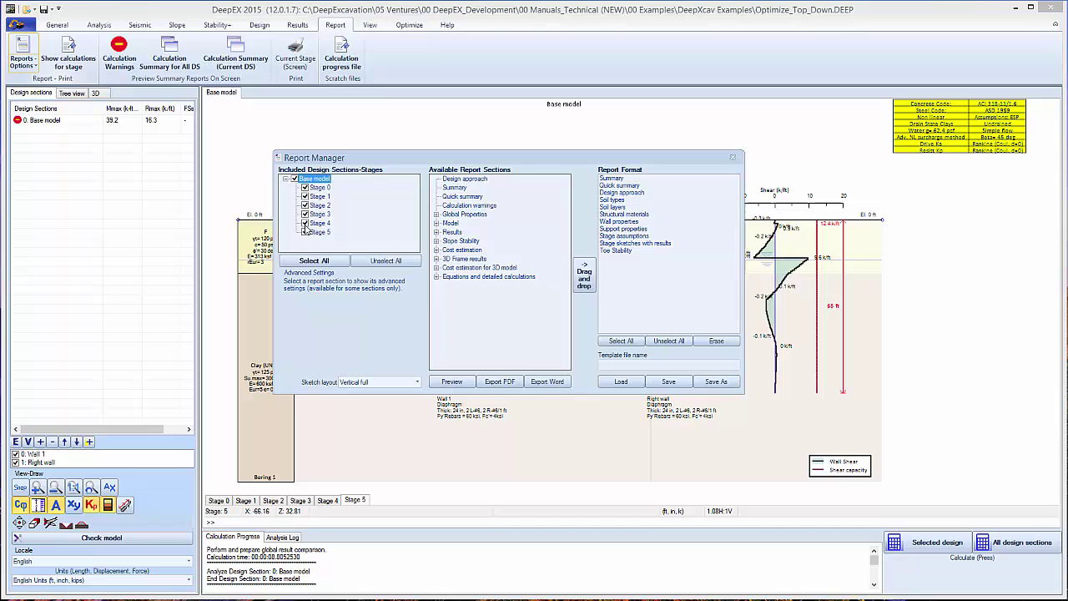
click(731, 160)
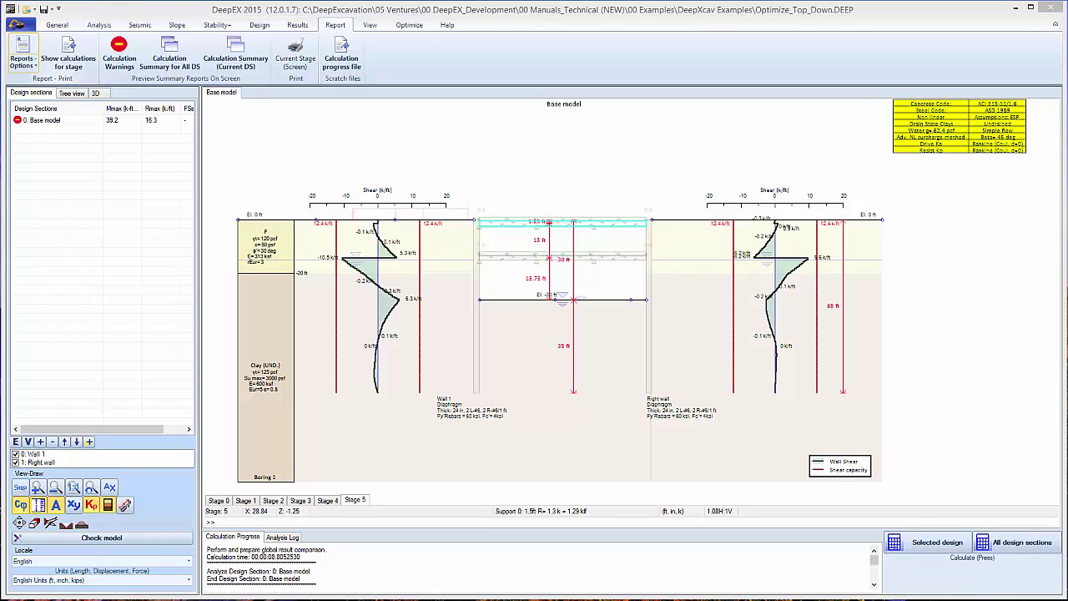
double_click(524, 311)
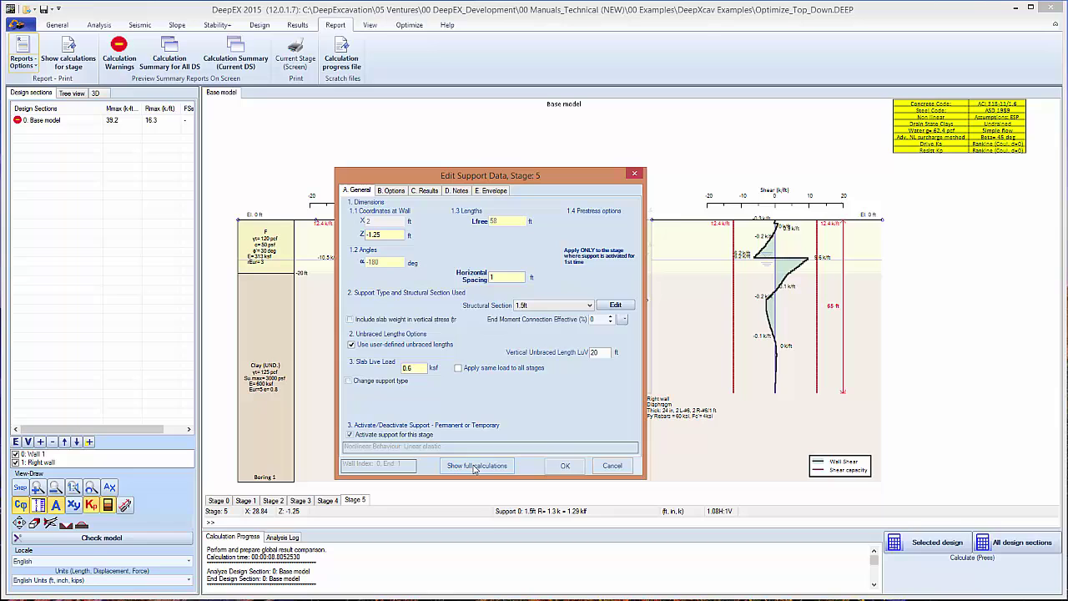
click(474, 470)
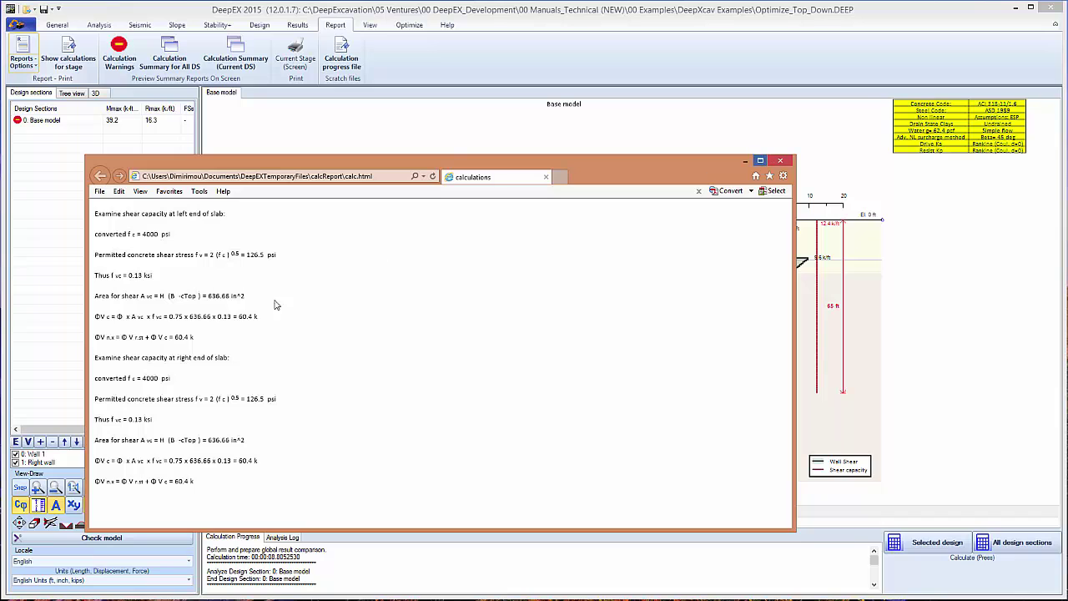
click(779, 160)
click(634, 174)
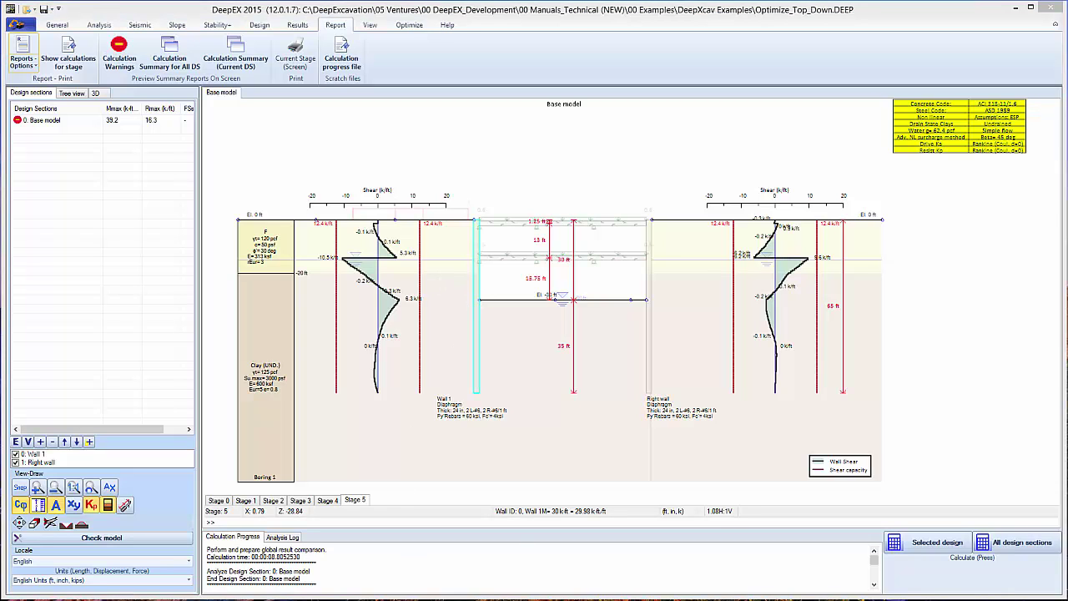
double_click(395, 242)
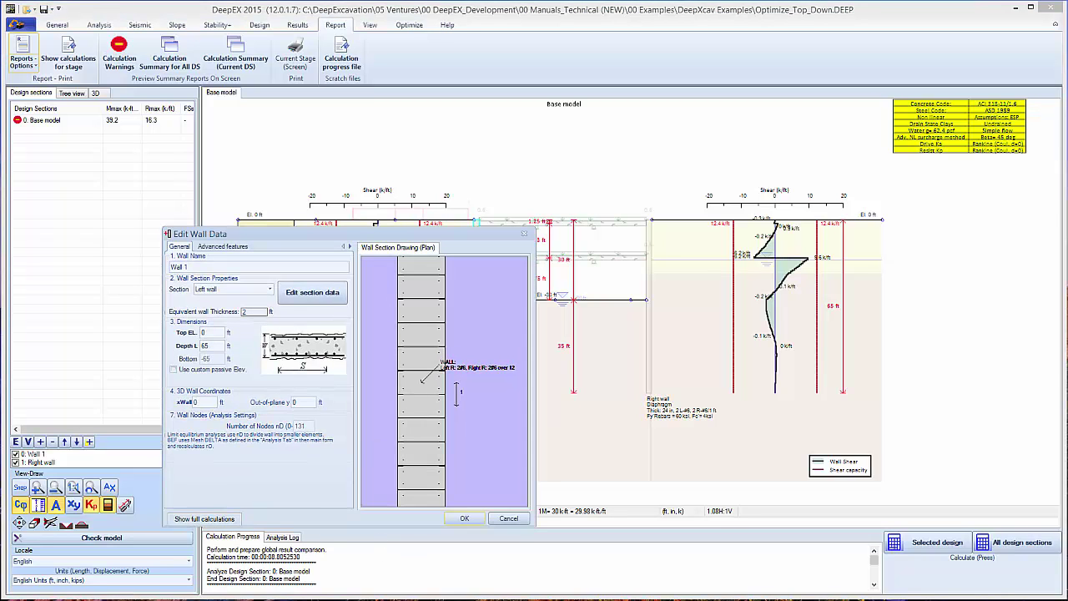
click(207, 519)
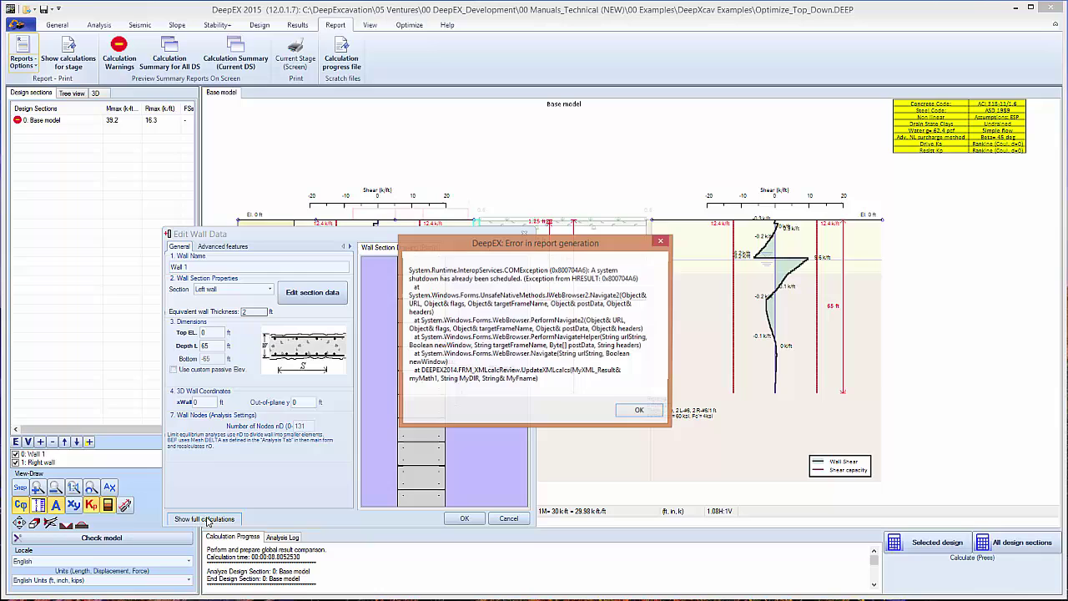
click(651, 413)
drag(368, 233, 420, 176)
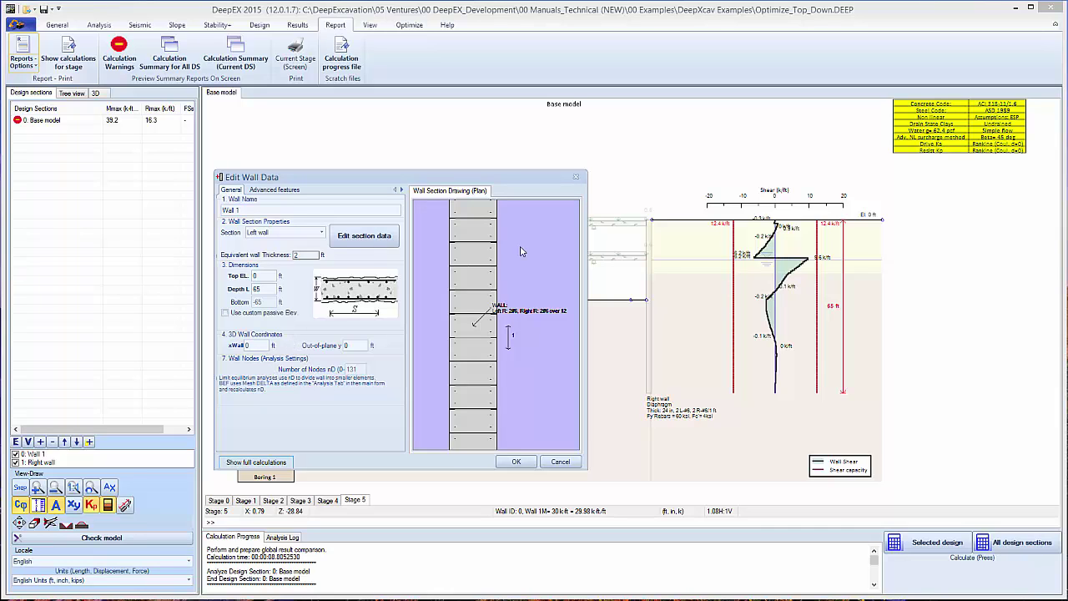
click(577, 177)
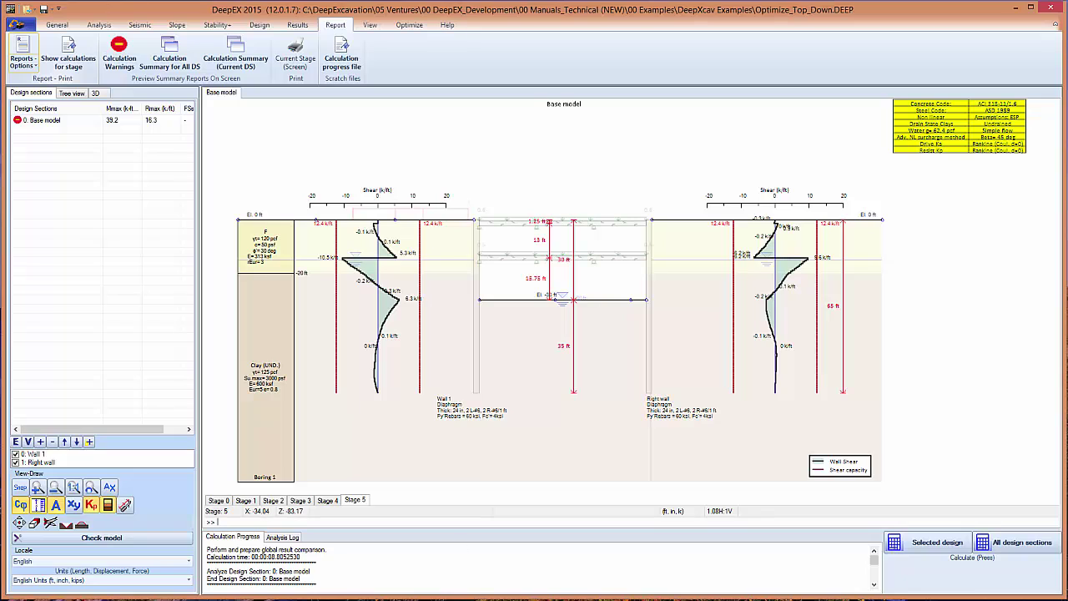